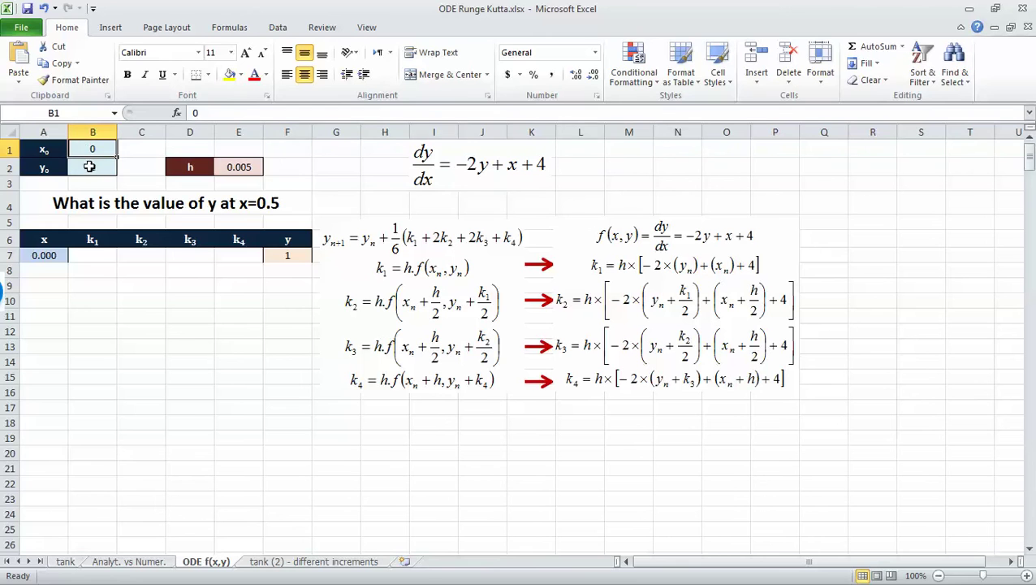
pyautogui.click(90, 166)
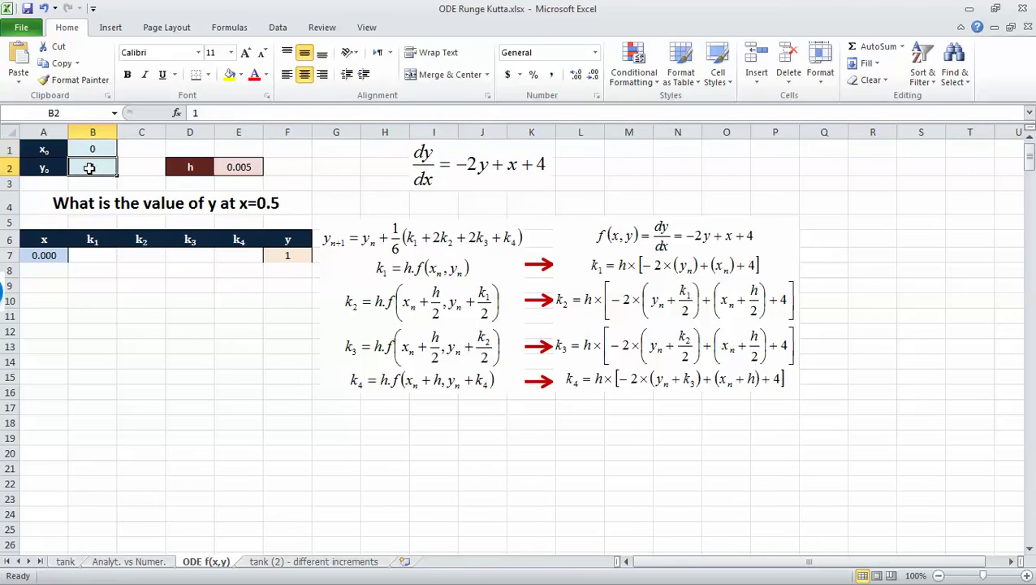
pyautogui.click(235, 170)
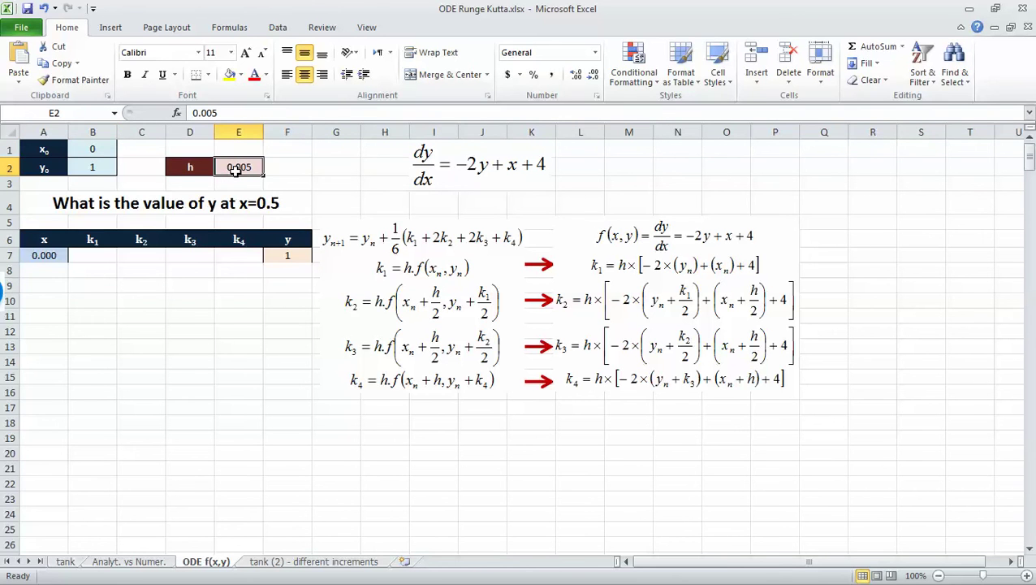
pyautogui.click(290, 211)
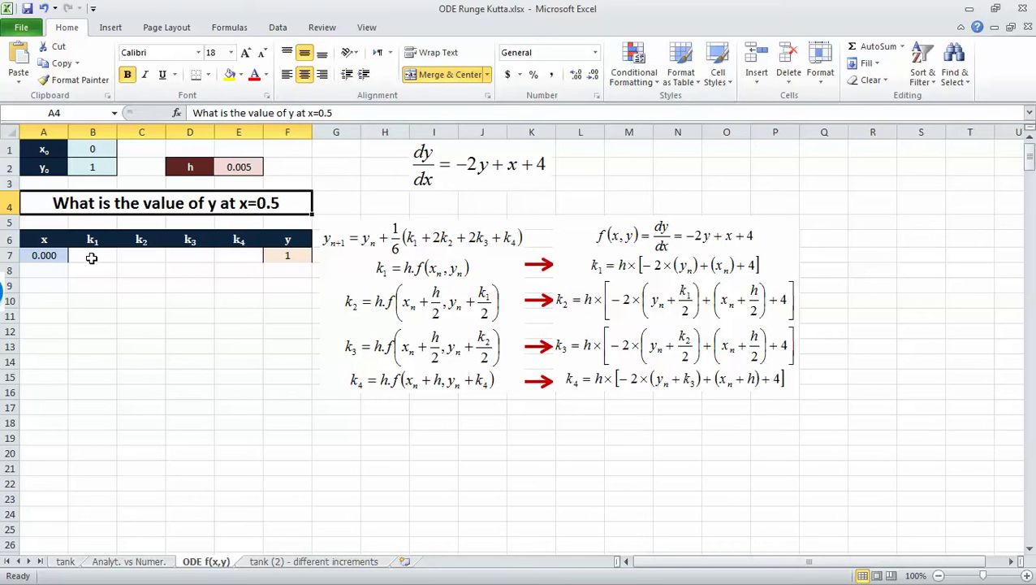
pyautogui.click(51, 254)
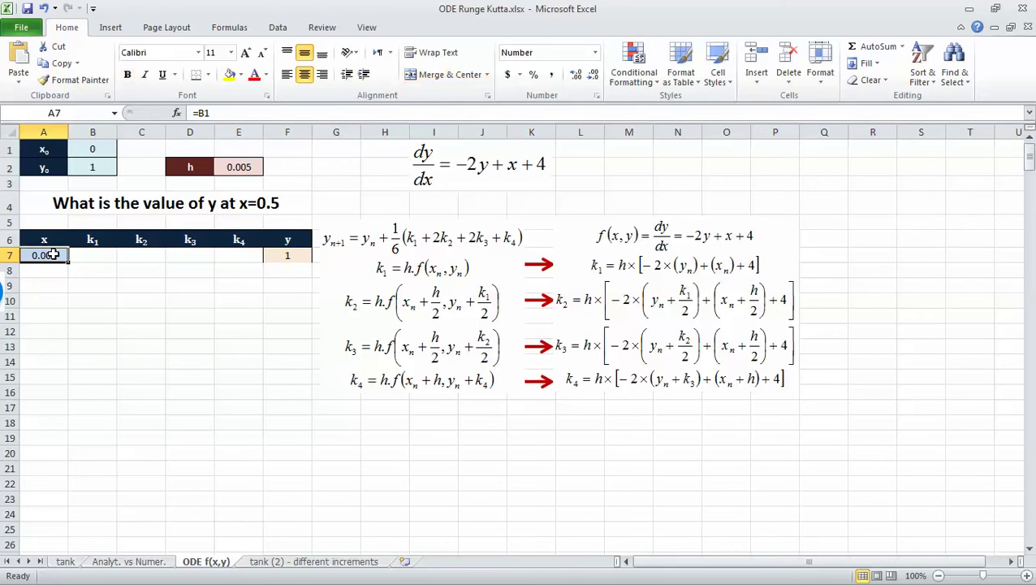
# Try to re-enter the starting y value in F7 as a reference, entering =A2.
pyautogui.click(288, 256)
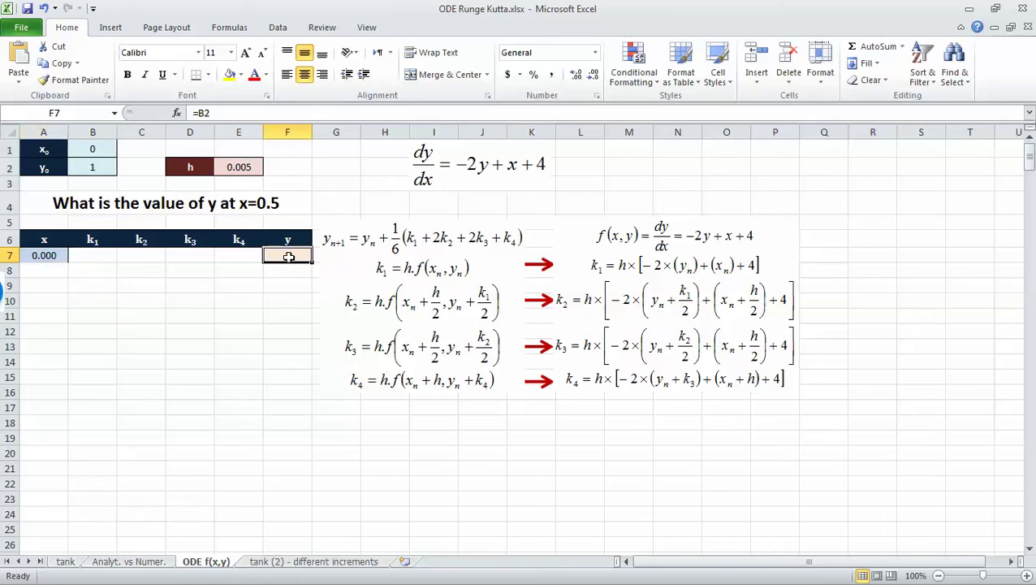
pyautogui.write('=')
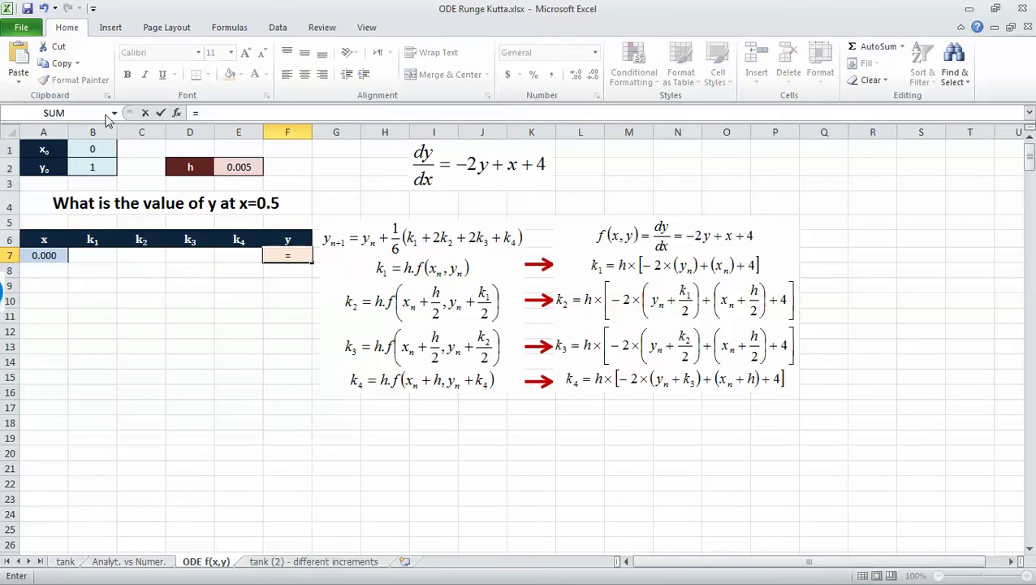
pyautogui.click(82, 168)
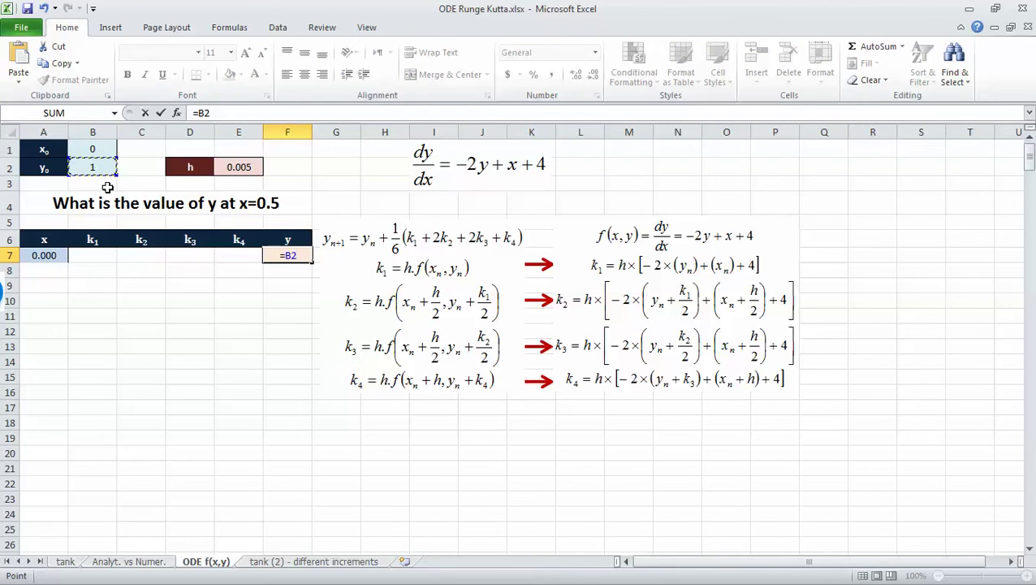
pyautogui.hotkey('shift', 'Left')
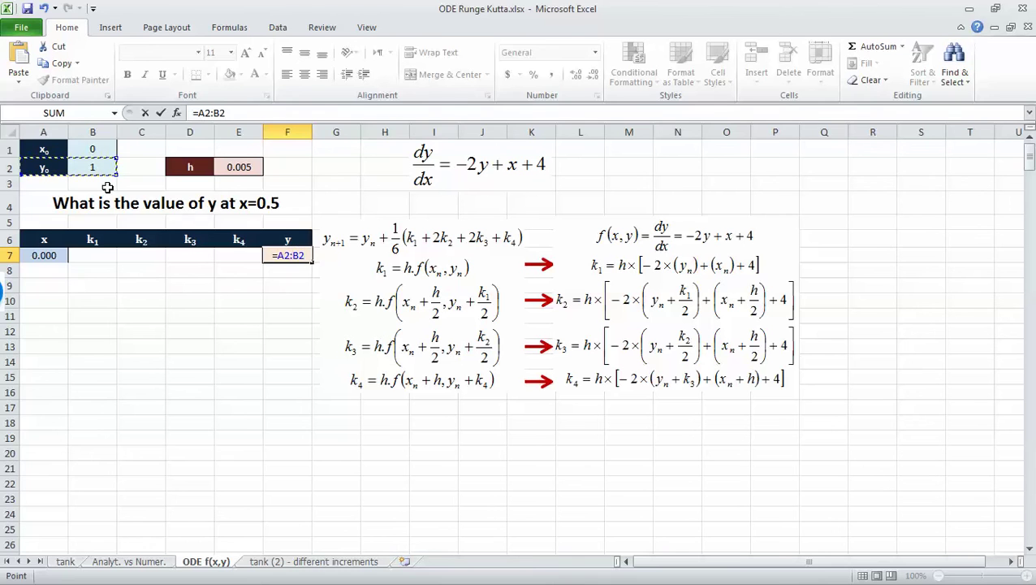
pyautogui.press('BackSpace')
pyautogui.press('BackSpace')
pyautogui.press('BackSpace')
pyautogui.press('Tab')
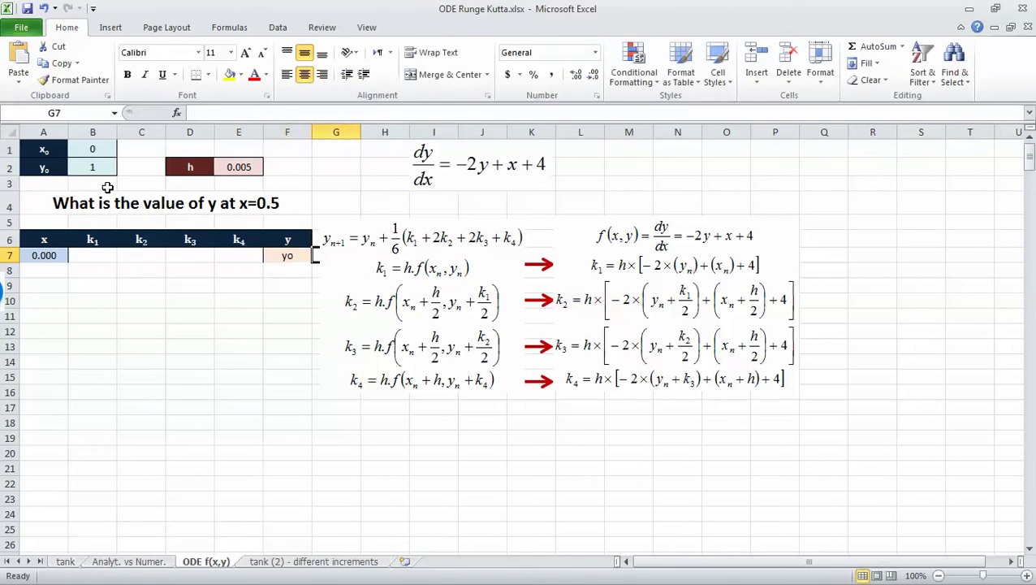
# Correct the formula in F7 to =B2 so the first y value refers to the initial y.
pyautogui.hotkey('shift', 'Tab')
pyautogui.press('F2')
pyautogui.press('Left')
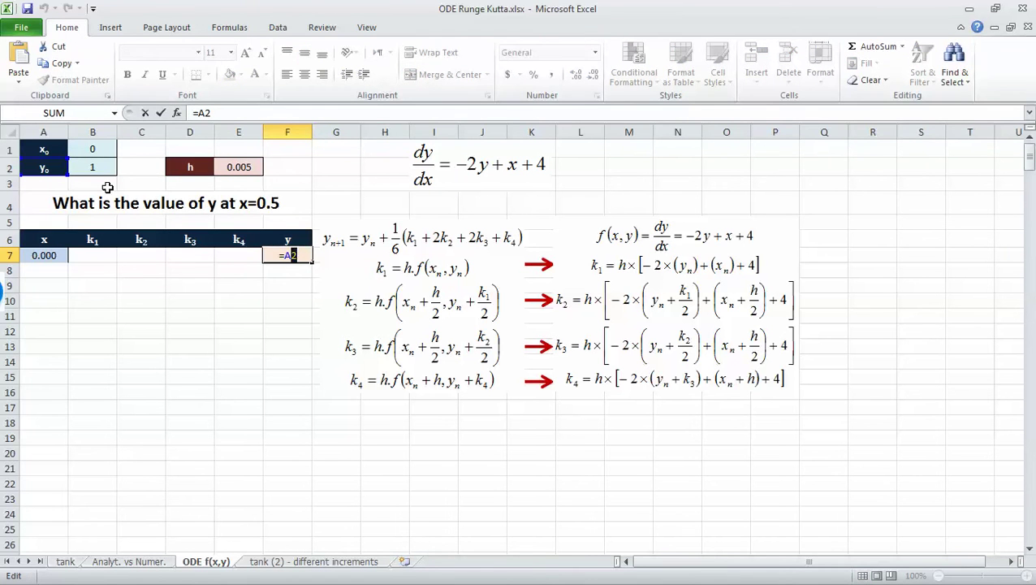
pyautogui.hotkey('shift', 'Left')
pyautogui.write('B')
pyautogui.press('Return')
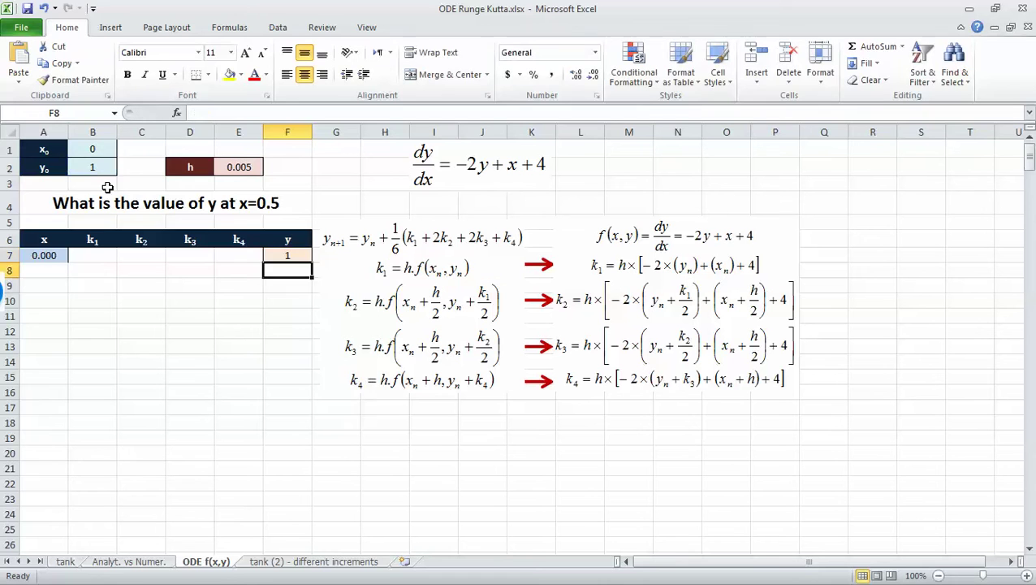
# Link the first x value in A7 to the initial x with the formula =B1.
pyautogui.press('Up')
pyautogui.press('Left')
pyautogui.press('Home')
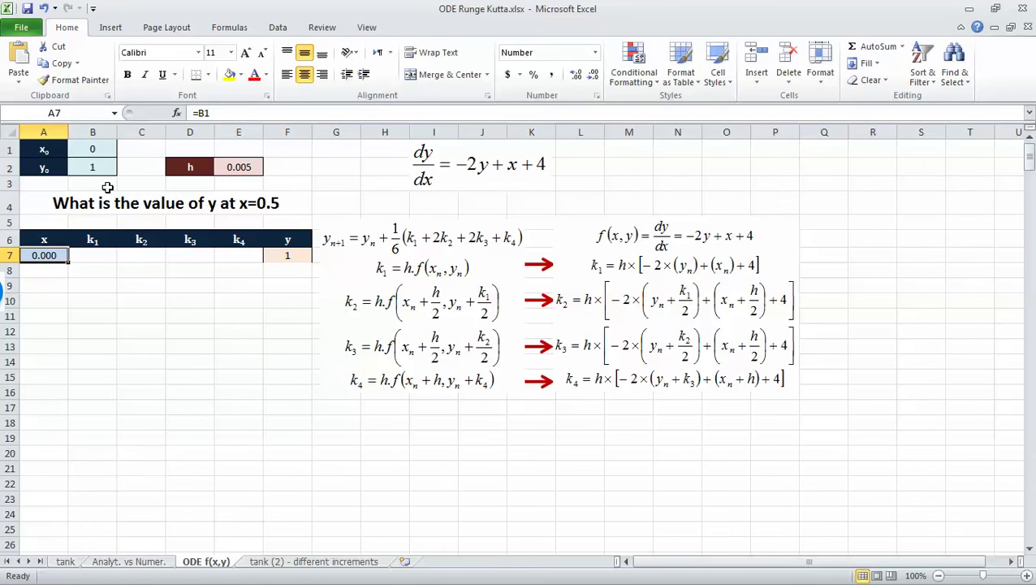
pyautogui.write('=')
pyautogui.press('Up')
pyautogui.hotkey('ctrl', 'Home')
pyautogui.hotkey('ctrl', 'Right')
pyautogui.hotkey('ctrl', 'Right')
pyautogui.hotkey('ctrl', 'Left')
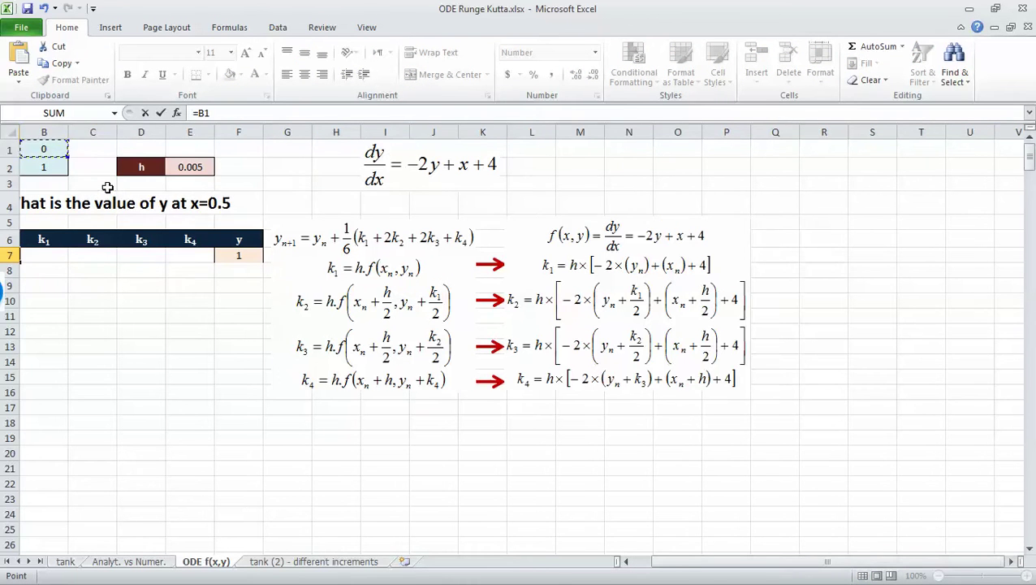
pyautogui.press('Return')
pyautogui.press('Right')
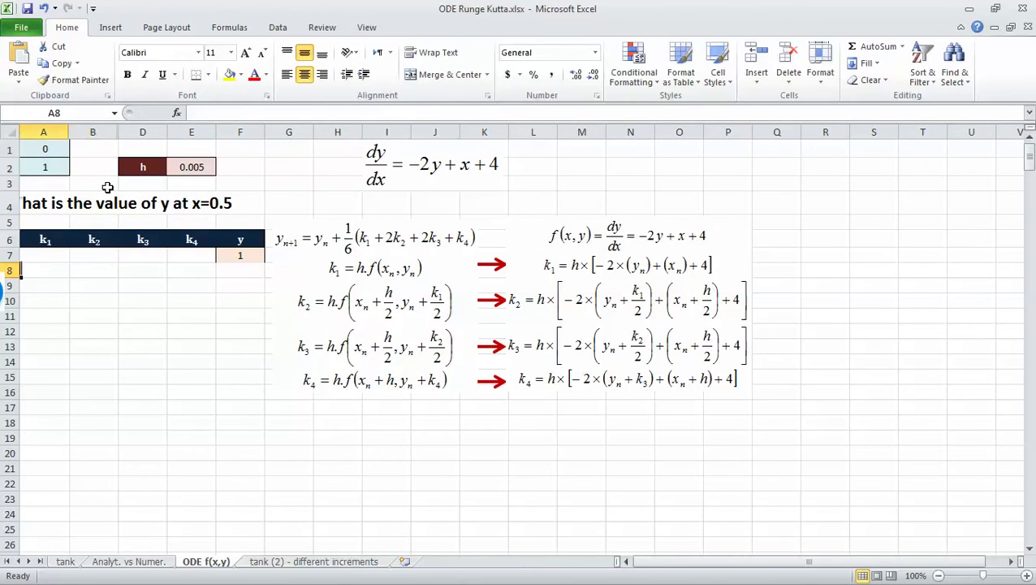
pyautogui.hotkey('shift', 'Left')
pyautogui.press('Left')
pyautogui.press('Right')
pyautogui.hotkey('shift', 'Left')
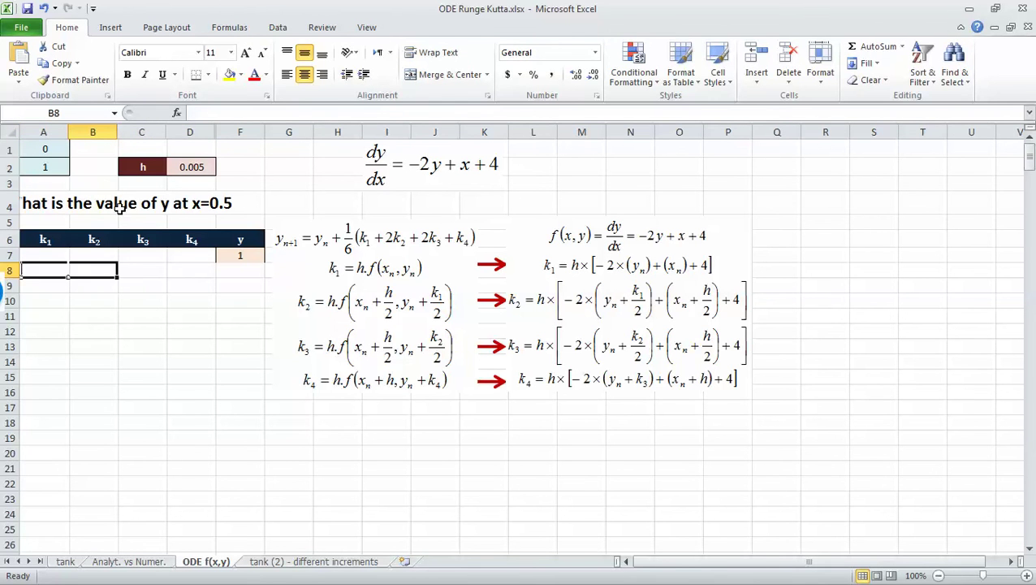
pyautogui.scroll(-17, 160, 338)
pyautogui.scroll(17, 161, 371)
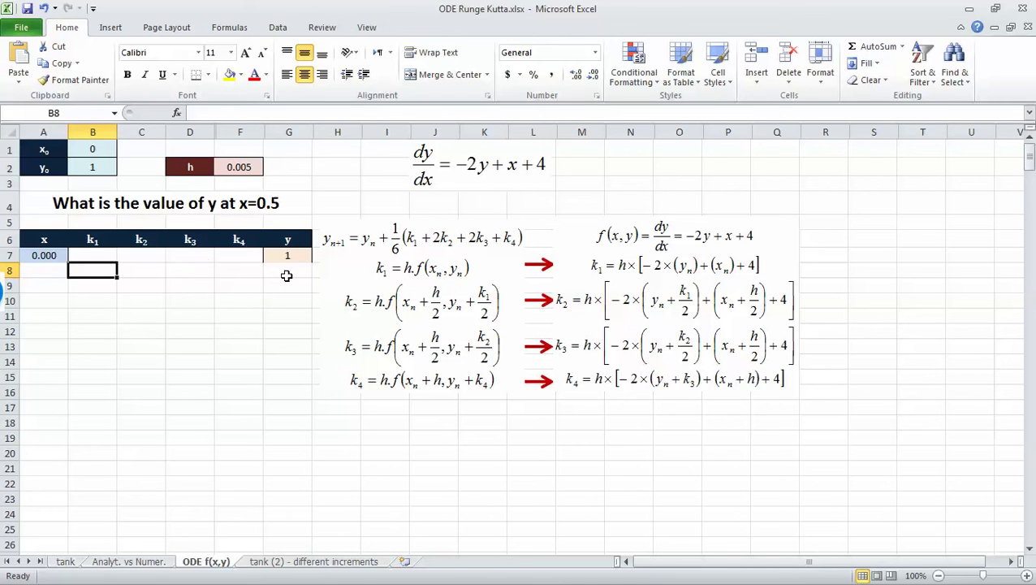
# Compute the next x value in A8 with =A7+$E$2, keeping the step size reference absolute.
pyautogui.click(52, 270)
pyautogui.write('=')
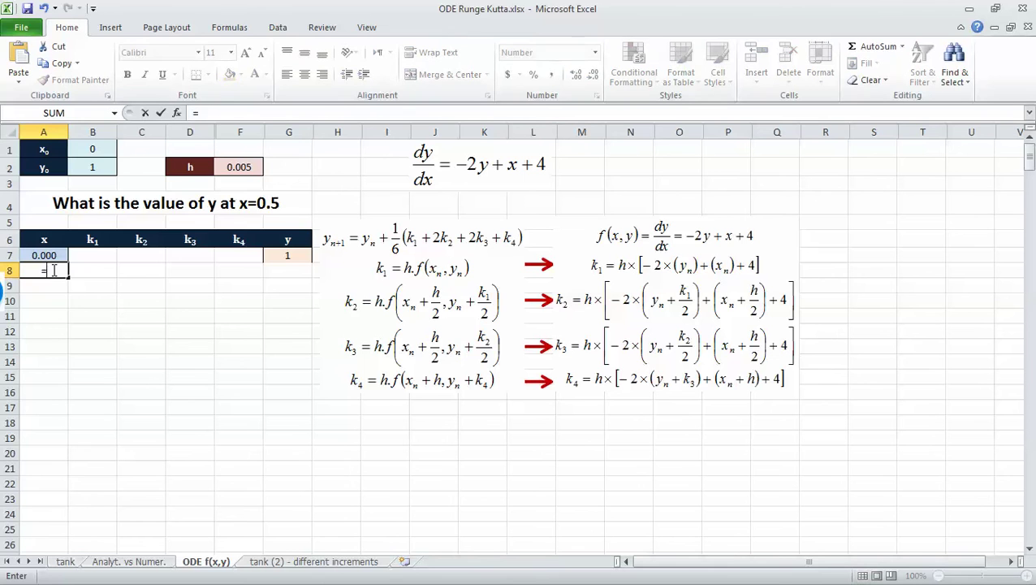
pyautogui.press('Up')
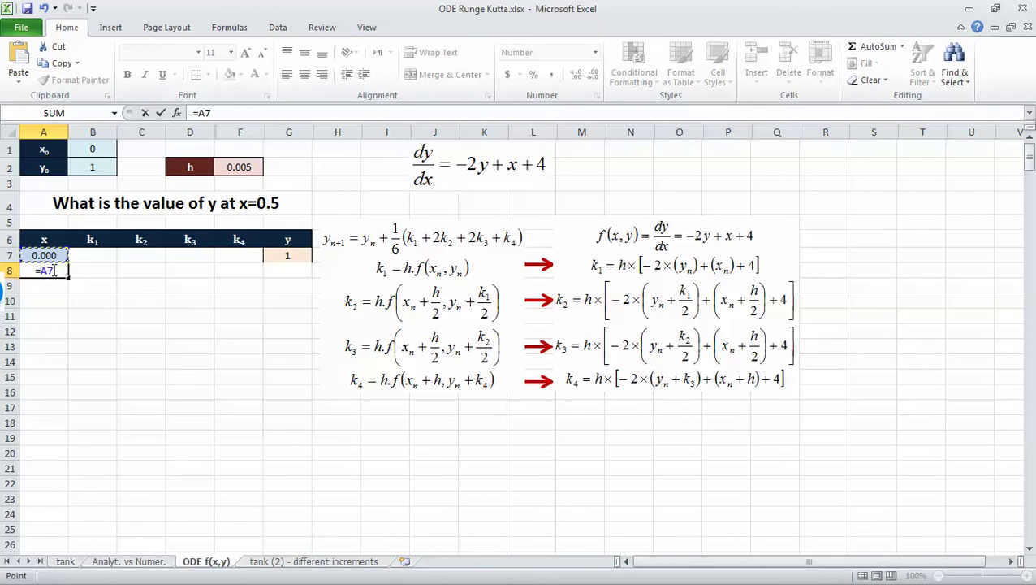
pyautogui.write('+')
pyautogui.click(228, 167)
pyautogui.press('F4')
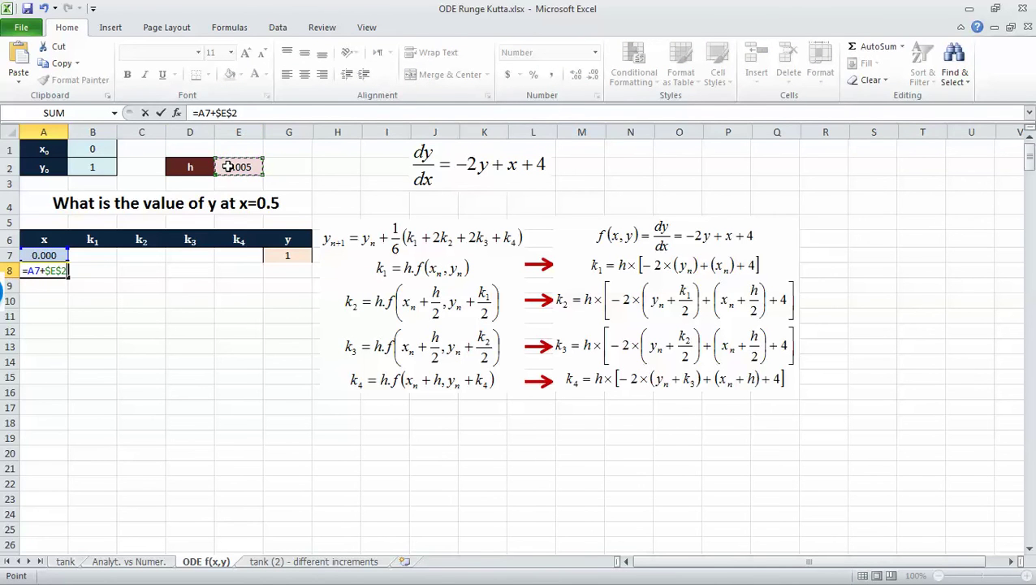
pyautogui.press('Return')
pyautogui.press('Up')
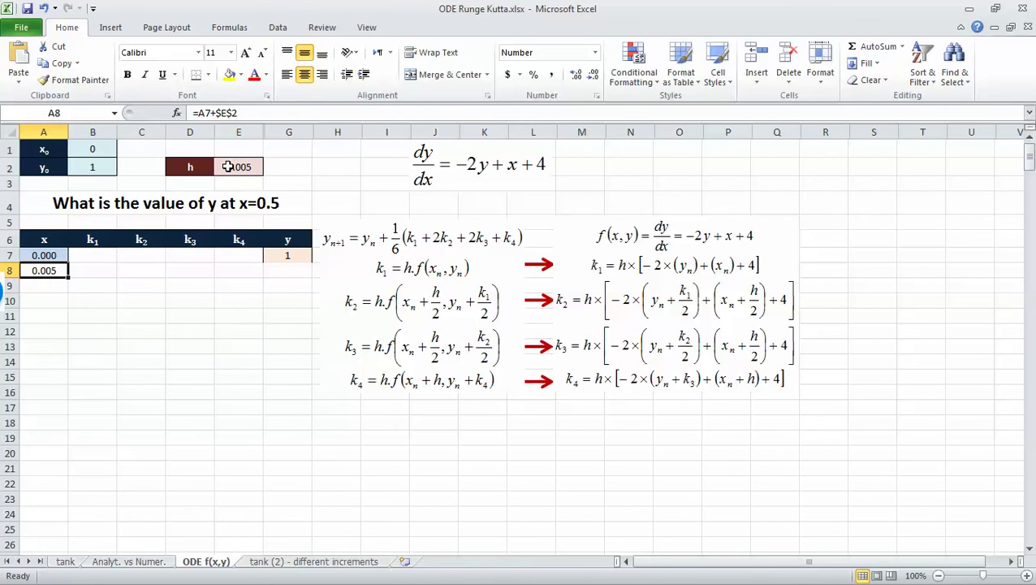
# Enter the k1 formula =$E$2*(-2*F7+A7+4) in B8.
pyautogui.press('Right')
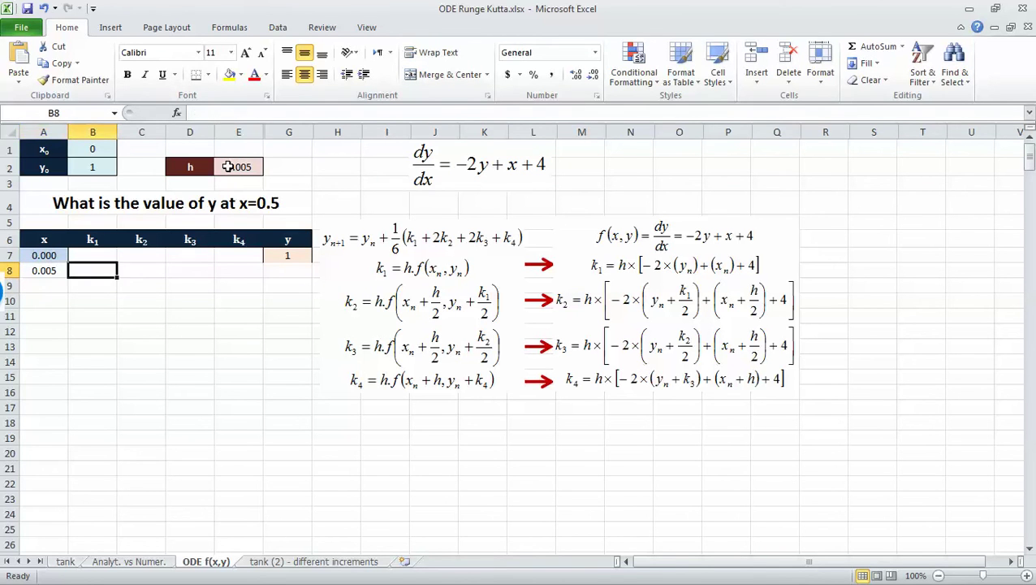
pyautogui.write('=')
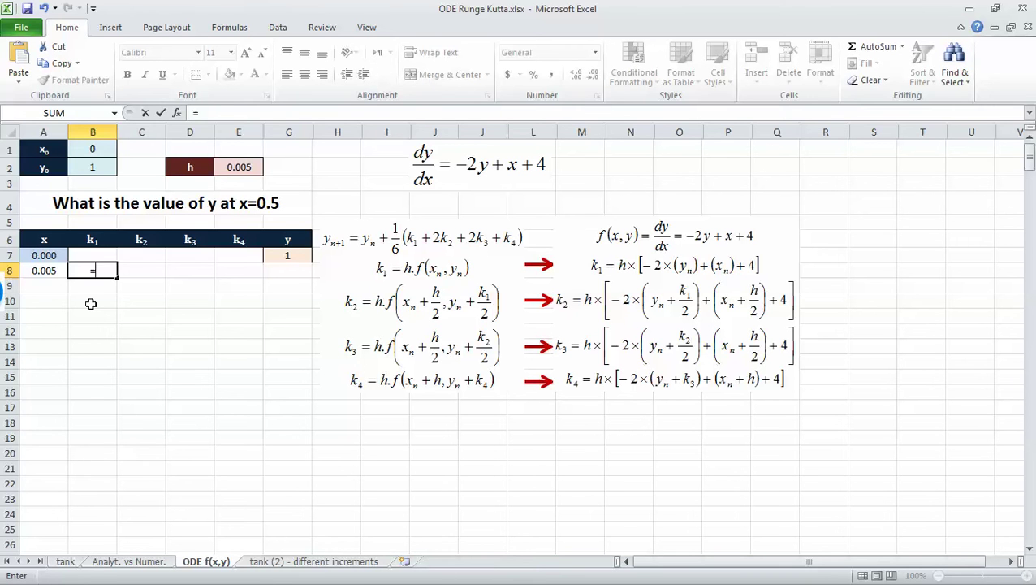
pyautogui.click(240, 167)
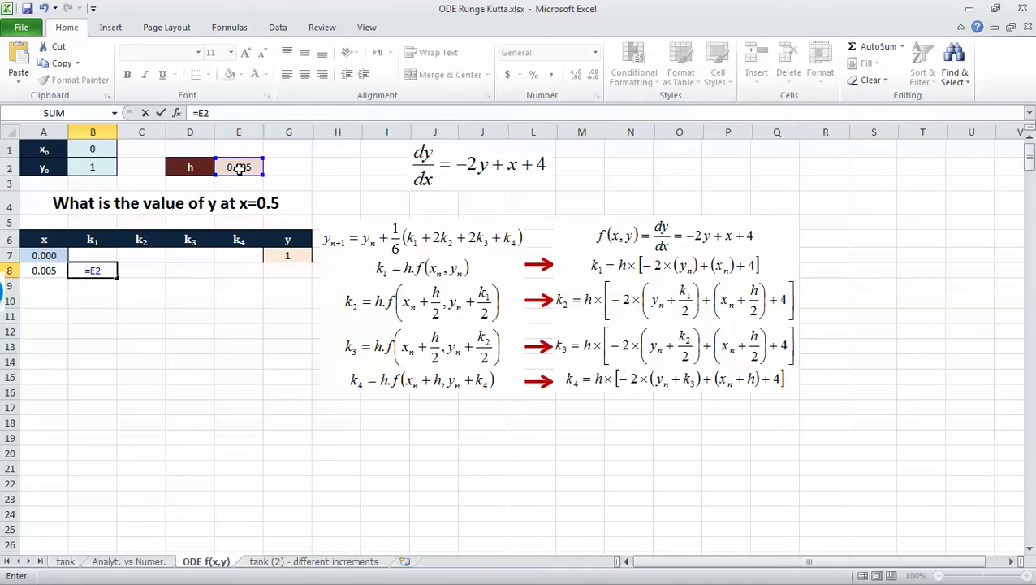
pyautogui.press('F4')
pyautogui.write('*(-2*')
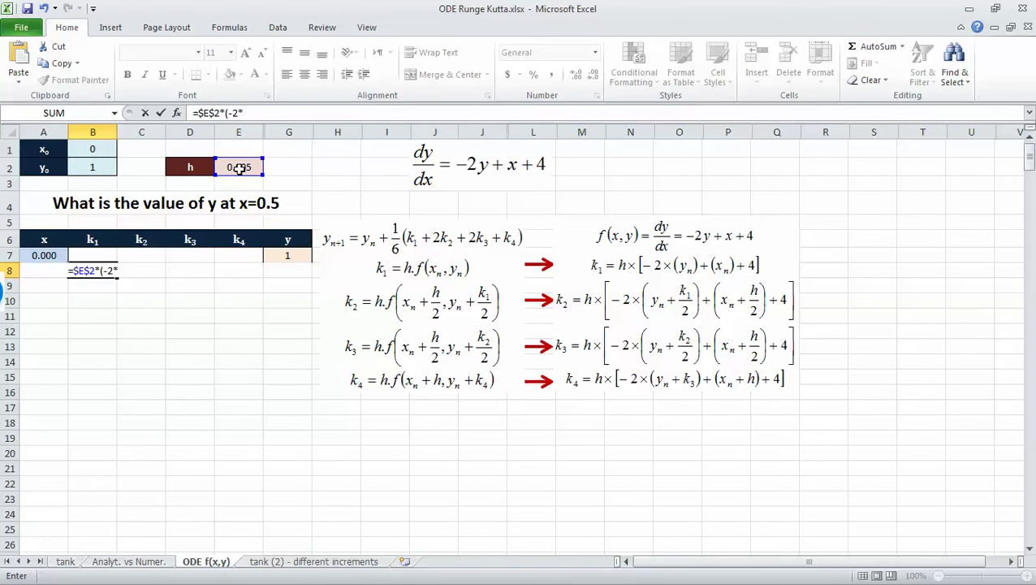
pyautogui.press('Right')
pyautogui.press('Up')
pyautogui.press('Right')
pyautogui.press('Right')
pyautogui.press('Right')
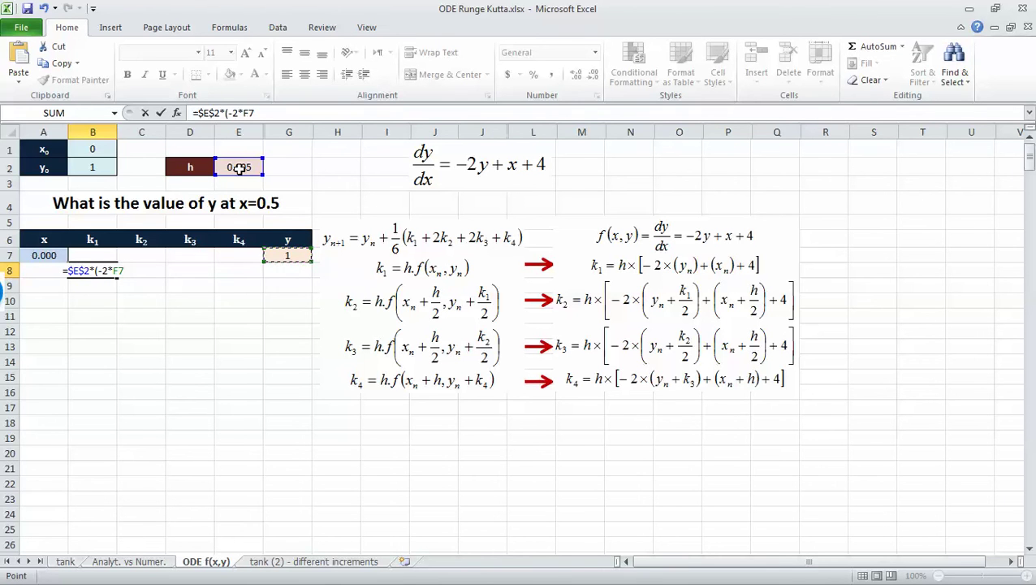
pyautogui.write('+')
pyautogui.press('Up')
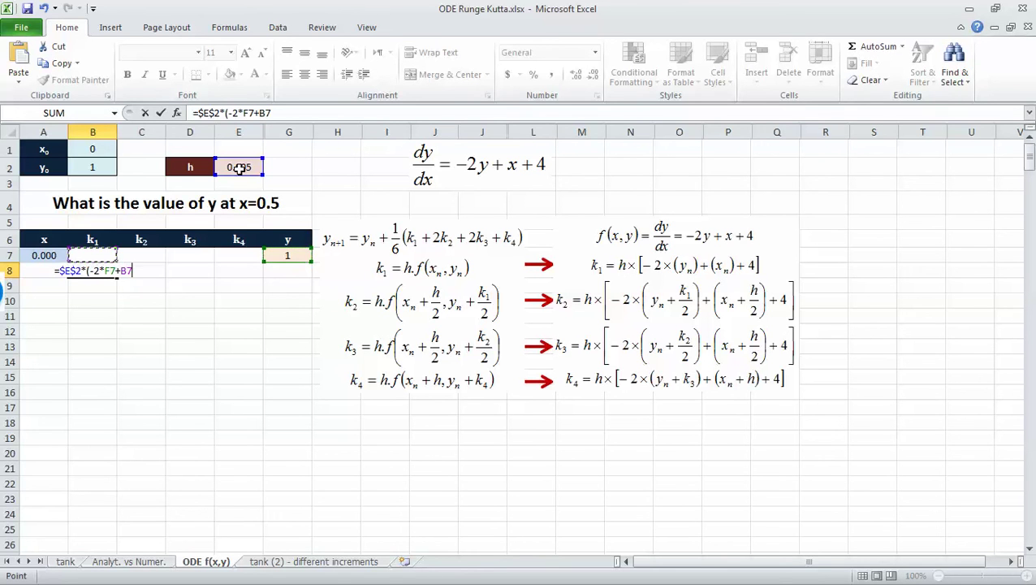
pyautogui.press('Left')
pyautogui.write('+')
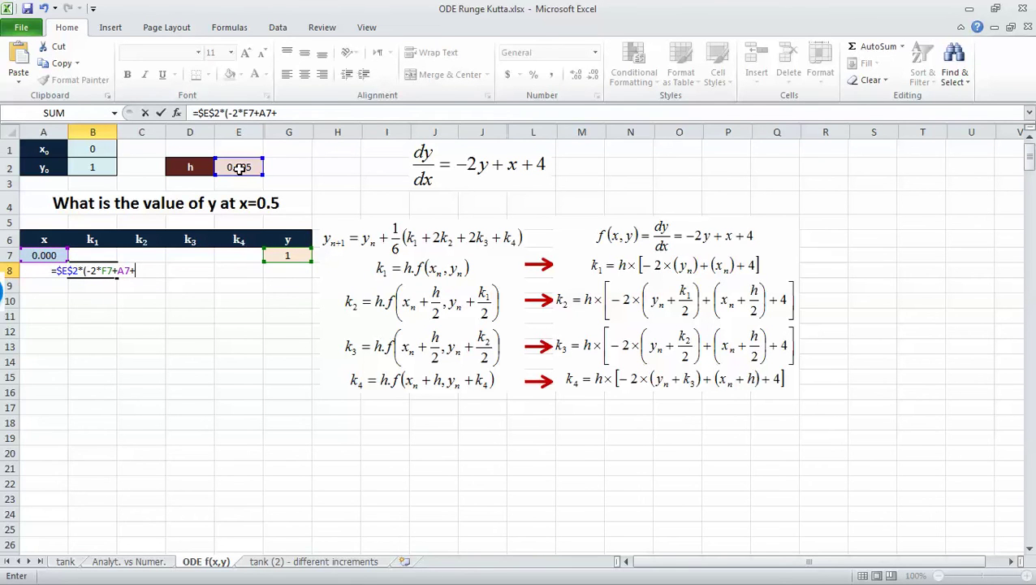
pyautogui.write('4)')
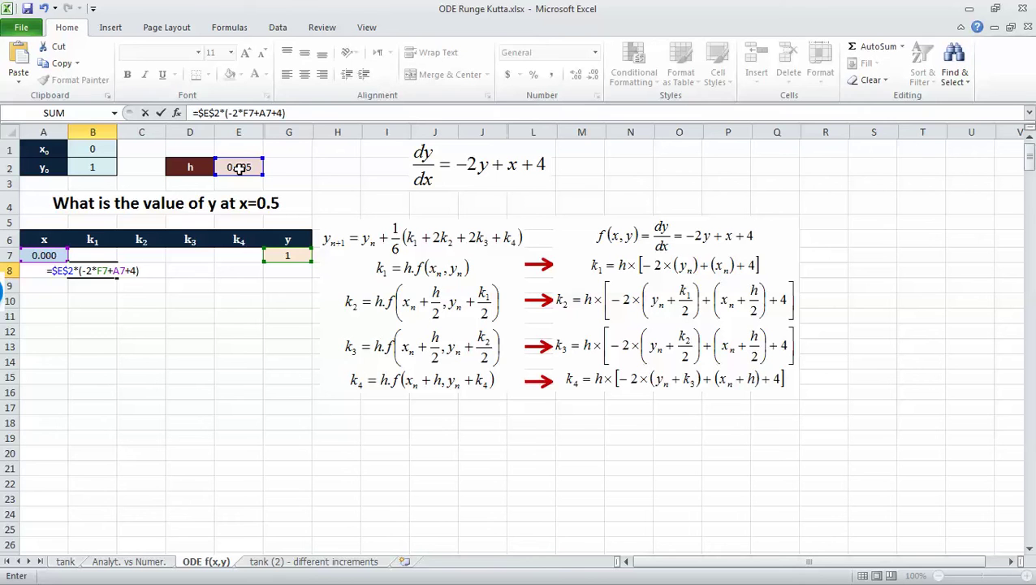
pyautogui.press('Tab')
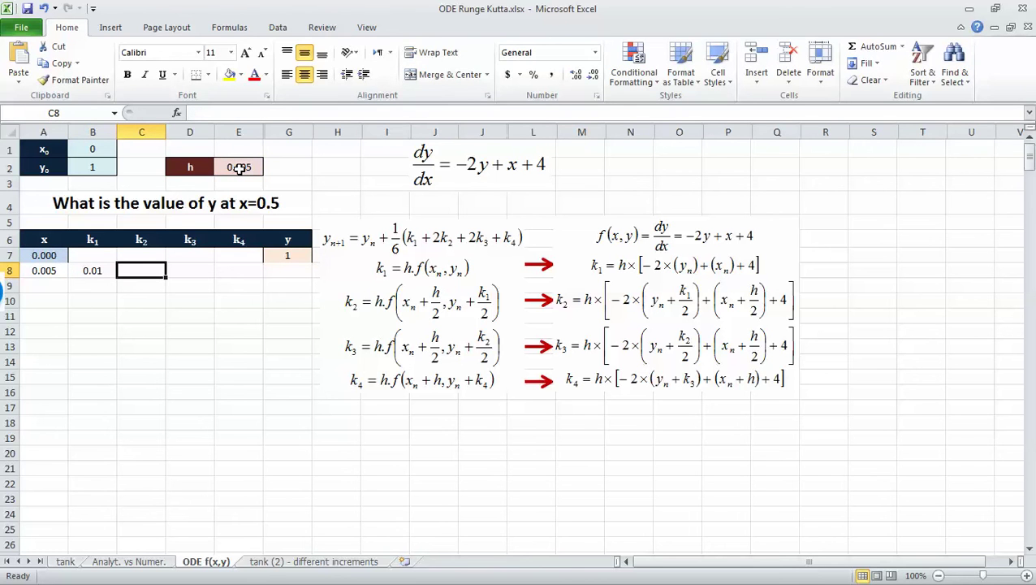
# Enter the k2 formula =$E$2*(-2*(F7+B8/2)+(A7+$E$2/2)+4) in C8.
pyautogui.write('=')
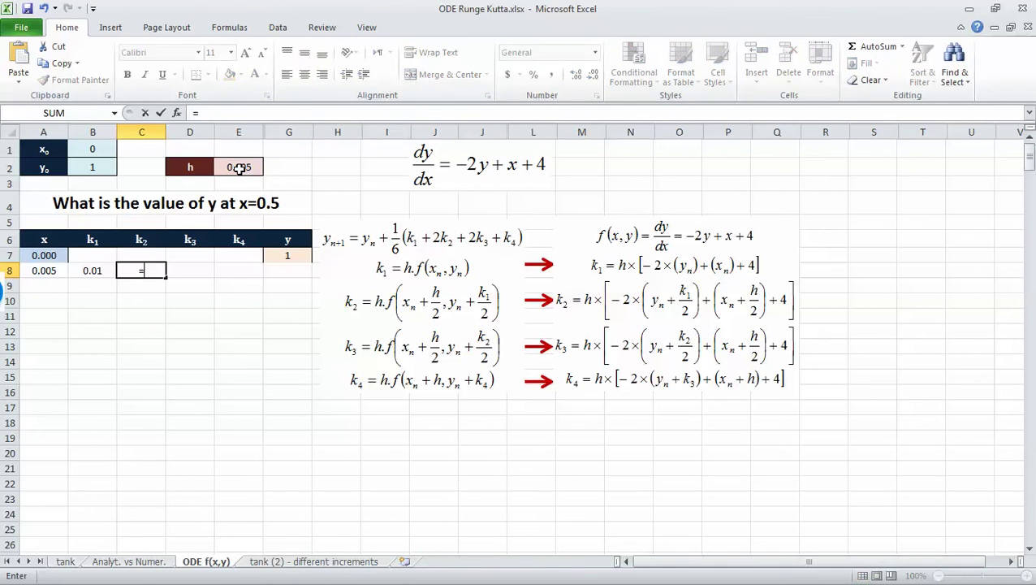
pyautogui.click(226, 173)
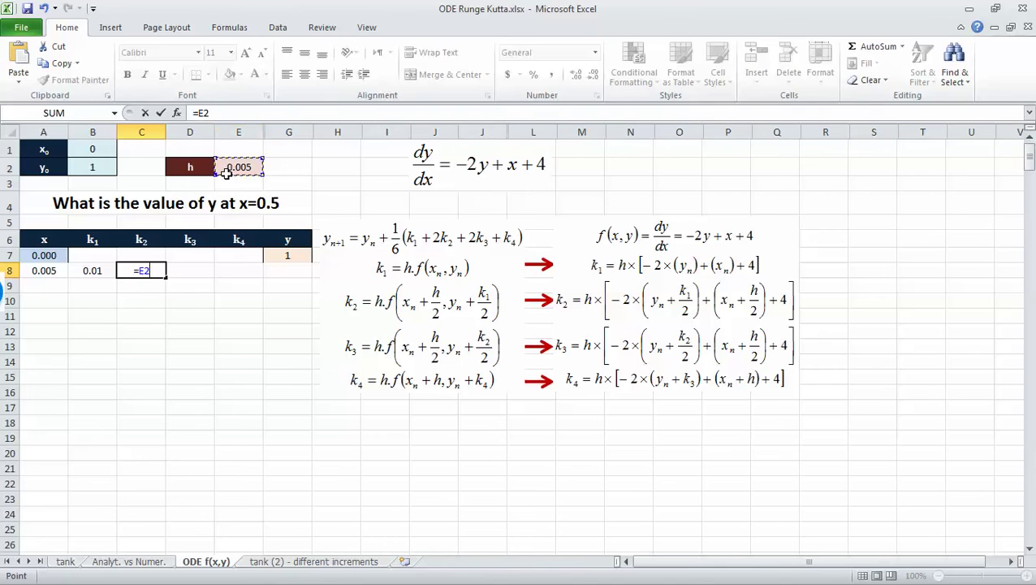
pyautogui.press('F4')
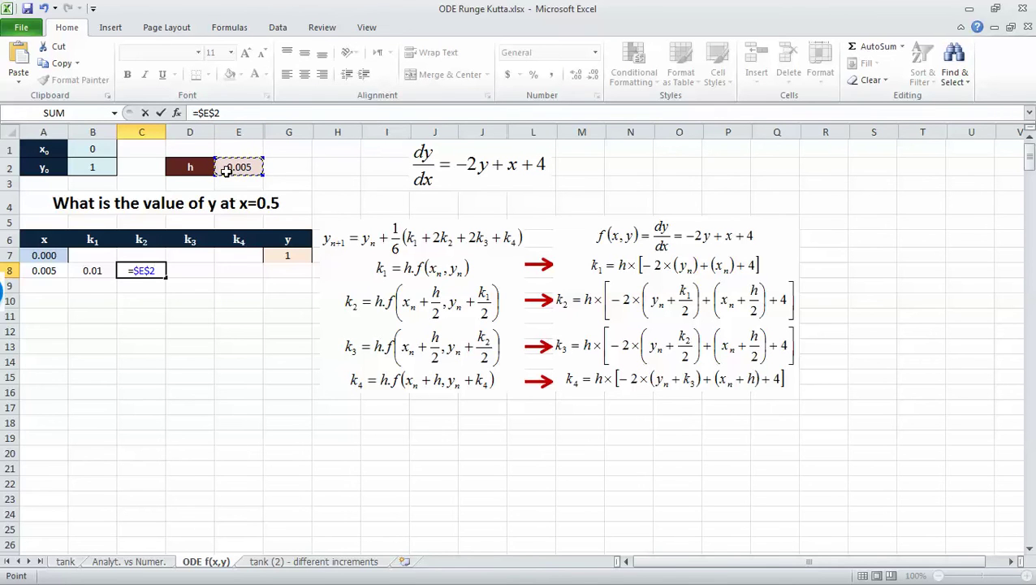
pyautogui.write('*(-2*(')
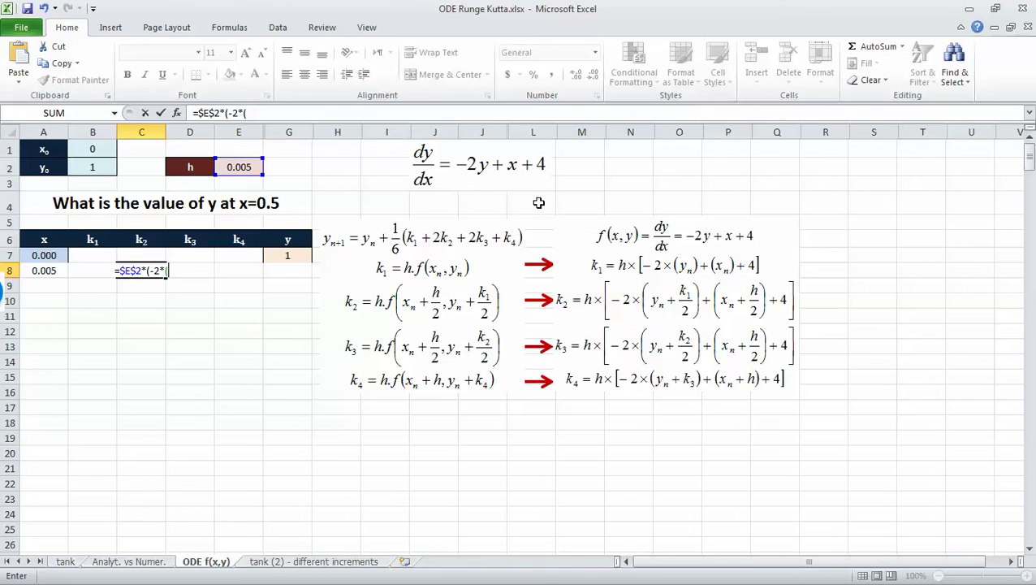
pyautogui.click(275, 255)
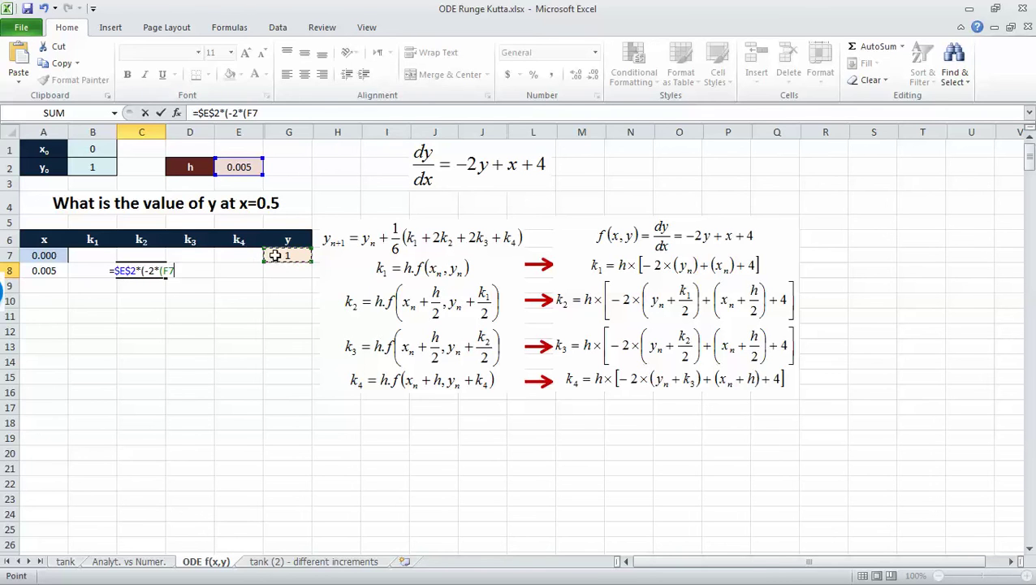
pyautogui.write('+')
pyautogui.press('Left')
pyautogui.write('/')
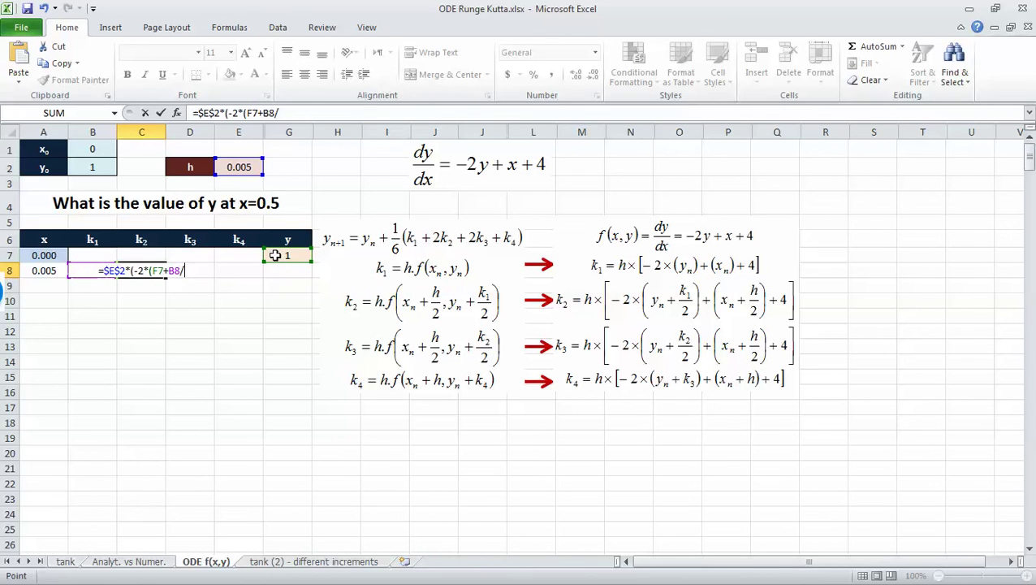
pyautogui.write('2)')
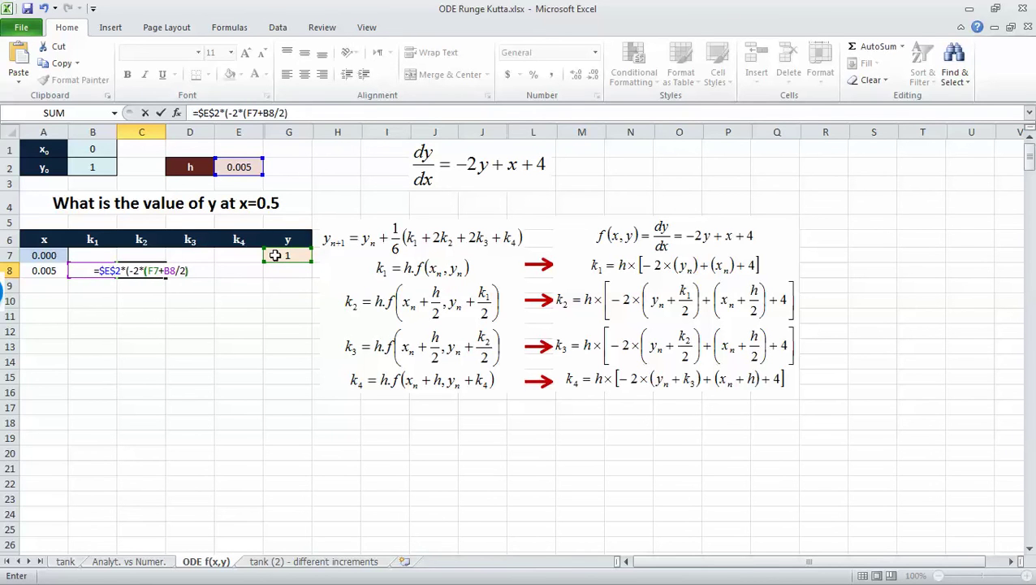
pyautogui.write('+')
pyautogui.press('Left')
pyautogui.press('Left')
pyautogui.press('Up')
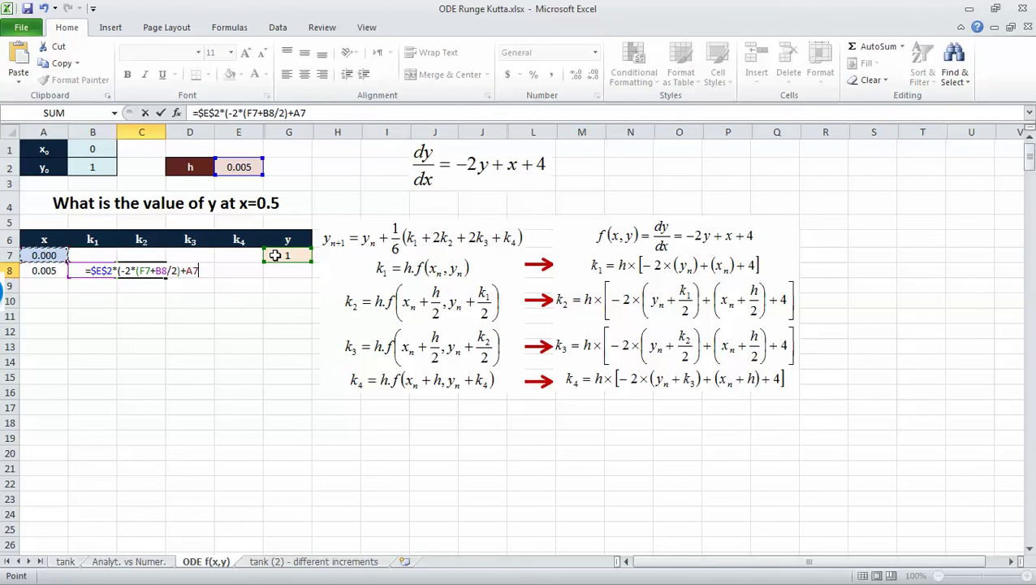
pyautogui.press('BackSpace')
pyautogui.press('BackSpace')
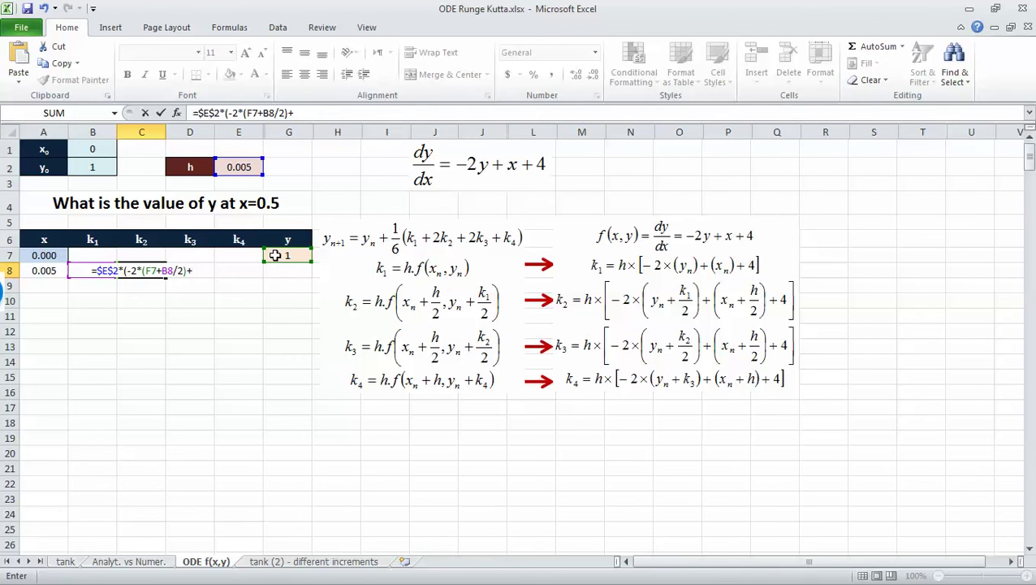
pyautogui.write('(')
pyautogui.press('Up')
pyautogui.press('Left')
pyautogui.press('Left')
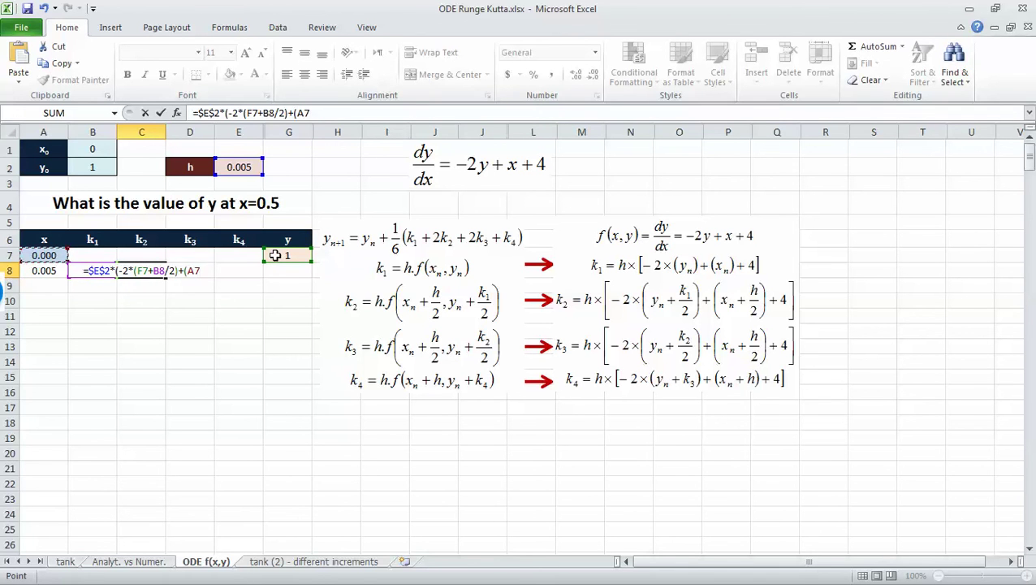
pyautogui.write('+')
pyautogui.press('Right')
pyautogui.press('Up')
pyautogui.press('Up')
pyautogui.press('Right')
pyautogui.press('Right')
pyautogui.press('Right')
pyautogui.press('Up')
pyautogui.press('Up')
pyautogui.press('Up')
pyautogui.press('Left')
pyautogui.press('Left')
pyautogui.press('Up')
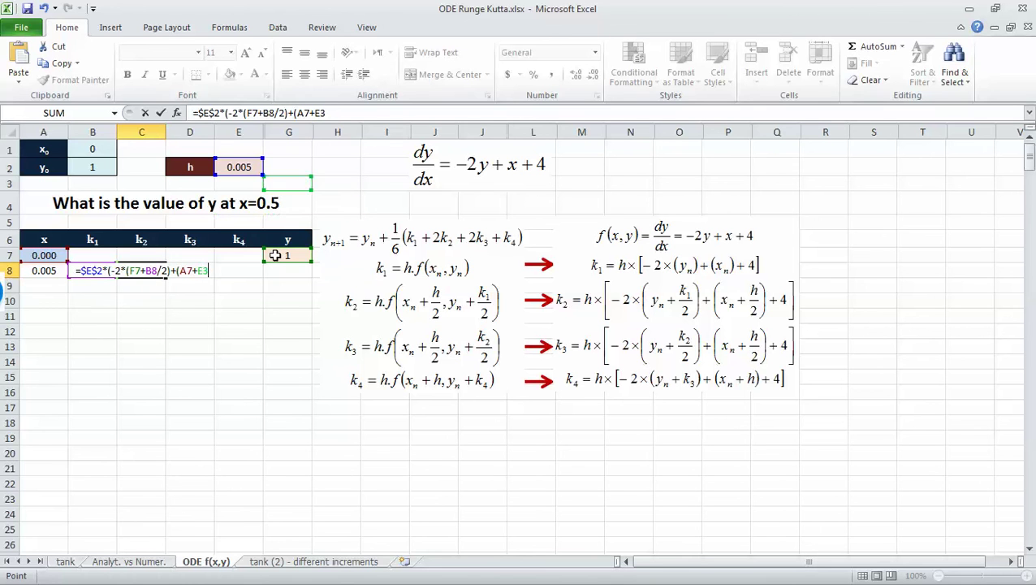
pyautogui.press('F4')
pyautogui.write('/2)')
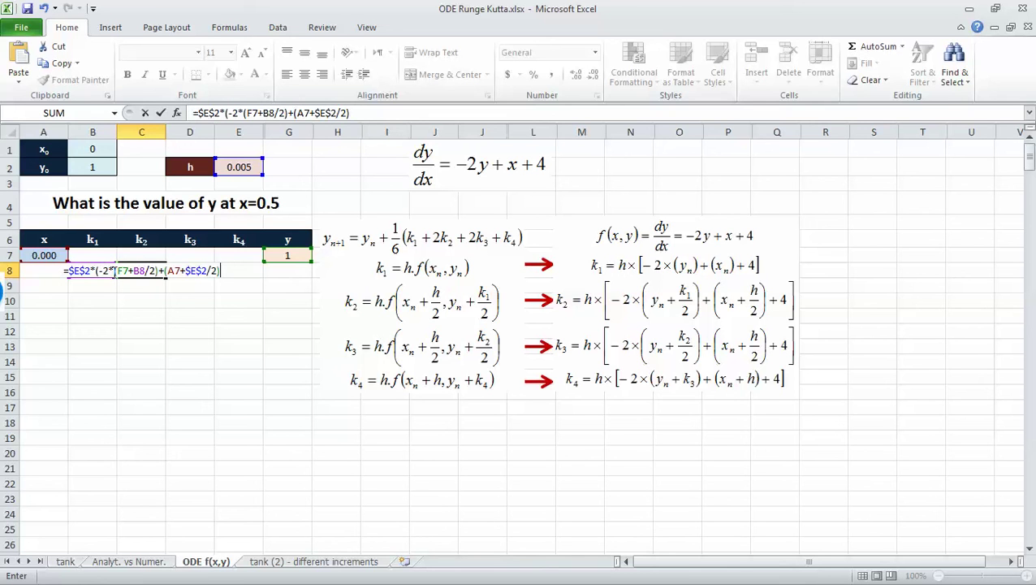
pyautogui.write('+4)')
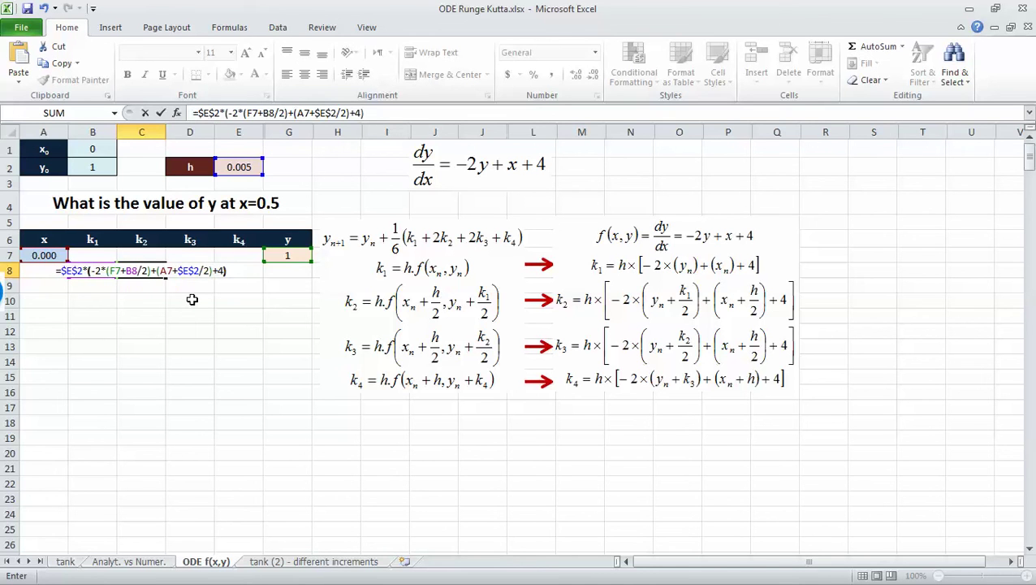
pyautogui.hotkey('ctrl', 'Return')
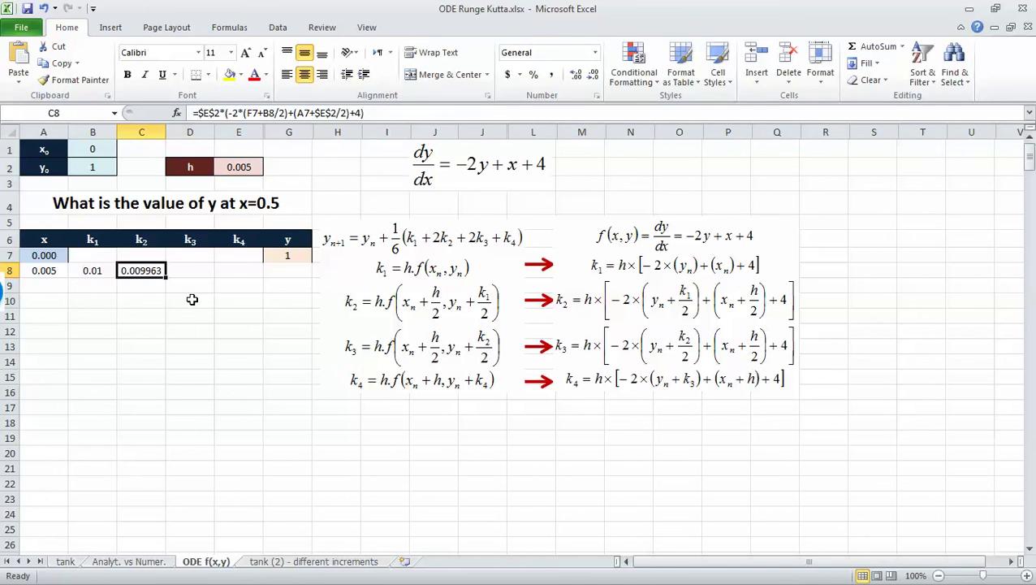
# Copy the full text of the k2 formula in C8 into the k3 cell D8, keeping its references as written.
pyautogui.press('F2')
pyautogui.hotkey('shift', 'Left')
pyautogui.hotkey('shift', 'Left')
pyautogui.hotkey('shift', 'Left')
pyautogui.hotkey('shift', 'Left')
pyautogui.hotkey('shift', 'Left')
pyautogui.hotkey('shift', 'Left')
pyautogui.hotkey('shift', 'Left')
pyautogui.hotkey('shift', 'Left')
pyautogui.hotkey('shift', 'Left')
pyautogui.hotkey('shift', 'Left')
pyautogui.hotkey('shift', 'Left')
pyautogui.hotkey('shift', 'Left')
pyautogui.hotkey('shift', 'Left')
pyautogui.hotkey('shift', 'Left')
pyautogui.hotkey('shift', 'Left')
pyautogui.hotkey('shift', 'Left')
pyautogui.hotkey('shift', 'Left')
pyautogui.hotkey('shift', 'Left')
pyautogui.hotkey('shift', 'Left')
pyautogui.hotkey('shift', 'Left')
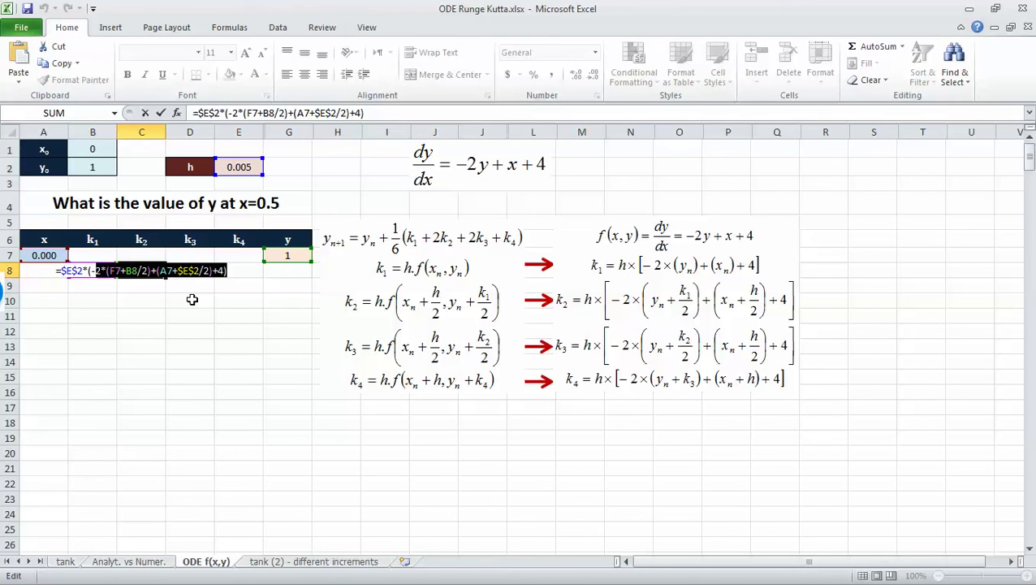
pyautogui.hotkey('shift', 'Left')
pyautogui.hotkey('shift', 'Left')
pyautogui.hotkey('shift', 'Left')
pyautogui.hotkey('shift', 'Left')
pyautogui.hotkey('shift', 'Left')
pyautogui.hotkey('shift', 'Left')
pyautogui.hotkey('shift', 'Left')
pyautogui.press('Tab')
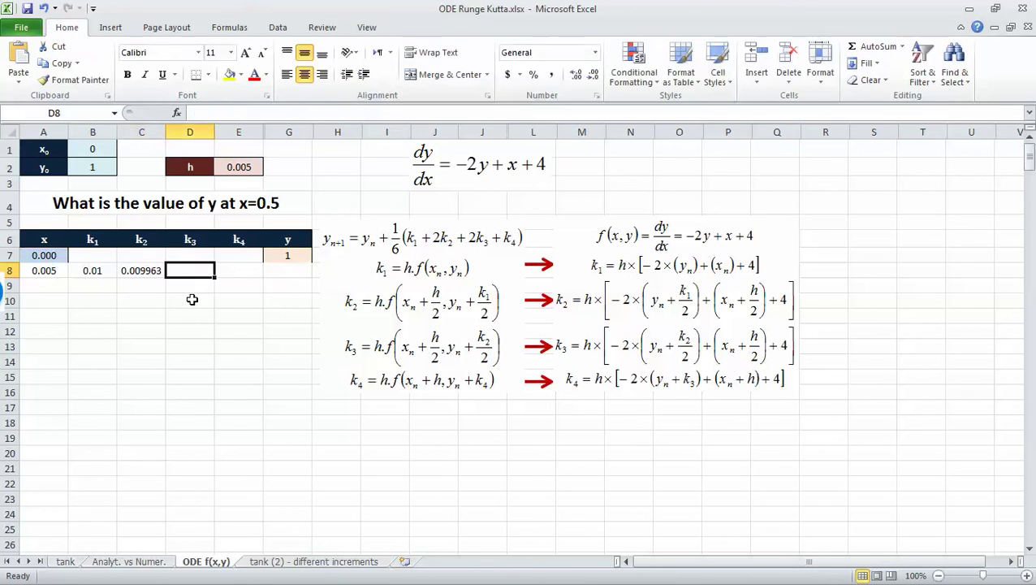
pyautogui.press('F2')
pyautogui.hotkey('ctrl', 'v')
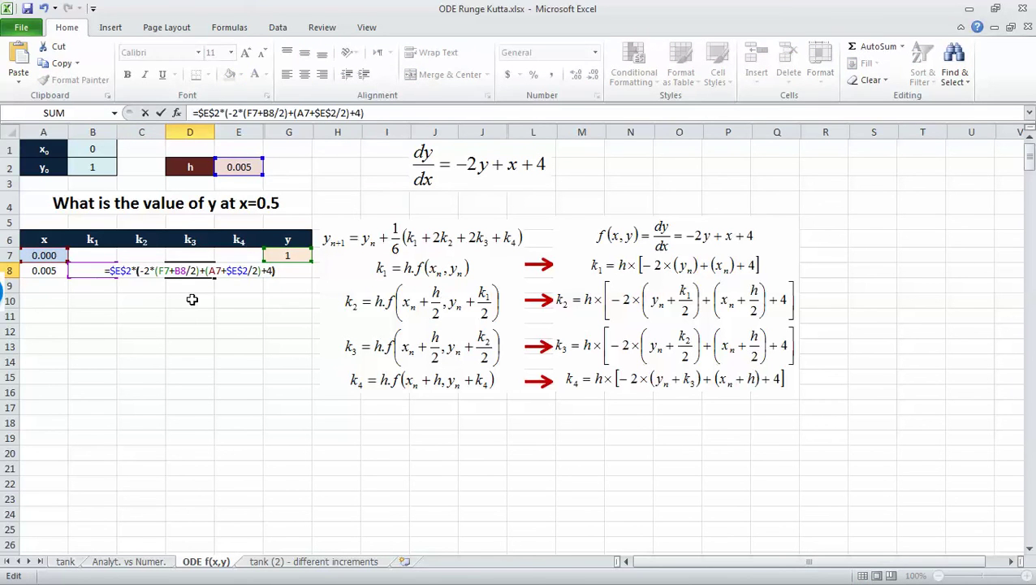
# Change the B8 reference to C8 in the k3 formula, making D8 read =$E$2*(-2*(F7+C8/2)+(A7+$E$2/2)+4).
pyautogui.press('Left')
pyautogui.press('Left')
pyautogui.press('Left')
pyautogui.press('Left')
pyautogui.press('Left')
pyautogui.press('Left')
pyautogui.press('Left')
pyautogui.press('Left')
pyautogui.press('Left')
pyautogui.press('Left')
pyautogui.press('Left')
pyautogui.press('Left')
pyautogui.press('Left')
pyautogui.press('Left')
pyautogui.press('Left')
pyautogui.press('Left')
pyautogui.press('Left')
pyautogui.press('Left')
pyautogui.press('Left')
pyautogui.hotkey('shift', 'Left')
pyautogui.write('C')
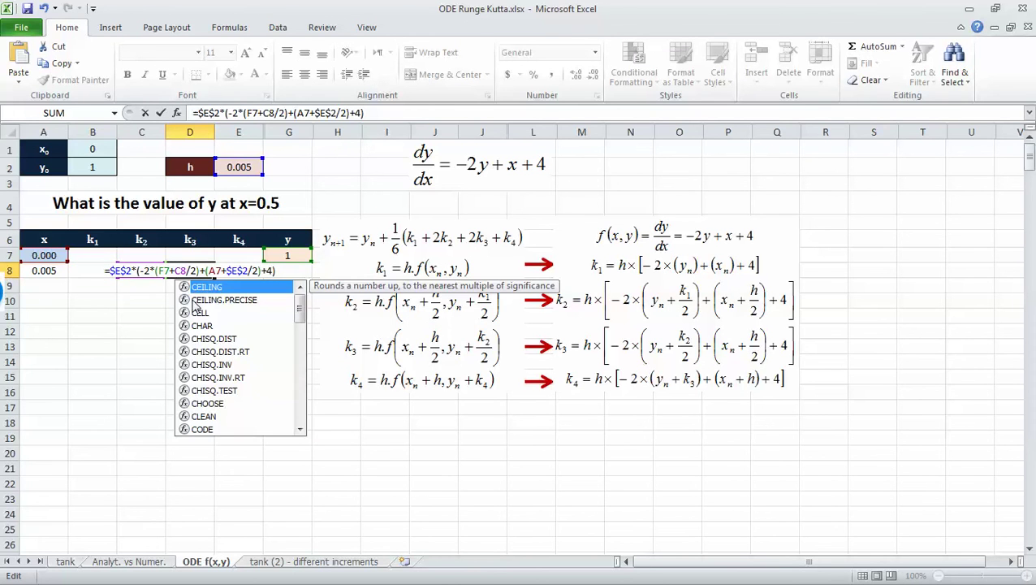
pyautogui.press('Tab')
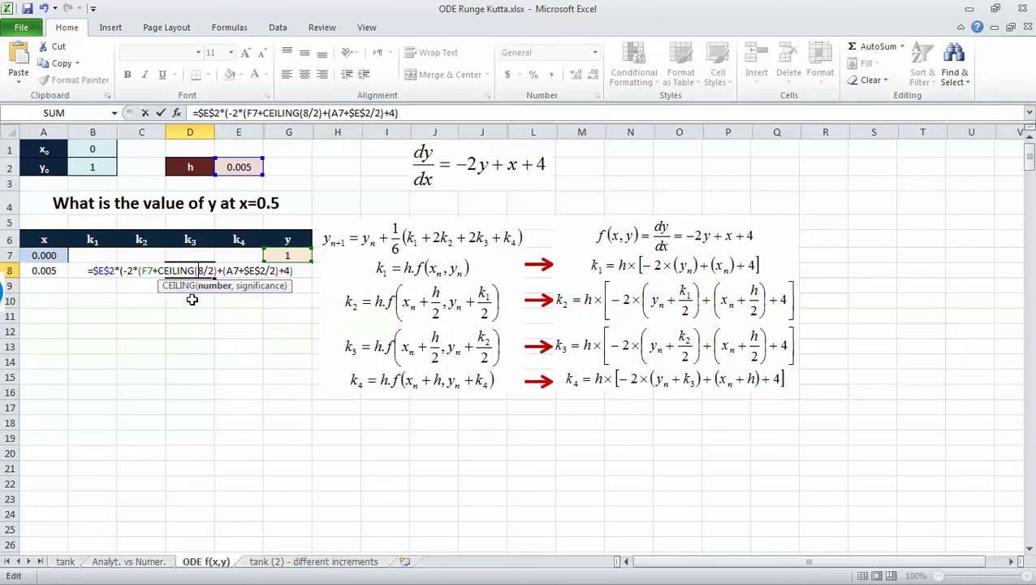
pyautogui.press('BackSpace')
pyautogui.press('BackSpace')
pyautogui.press('BackSpace')
pyautogui.press('BackSpace')
pyautogui.press('BackSpace')
pyautogui.press('BackSpace')
pyautogui.press('BackSpace')
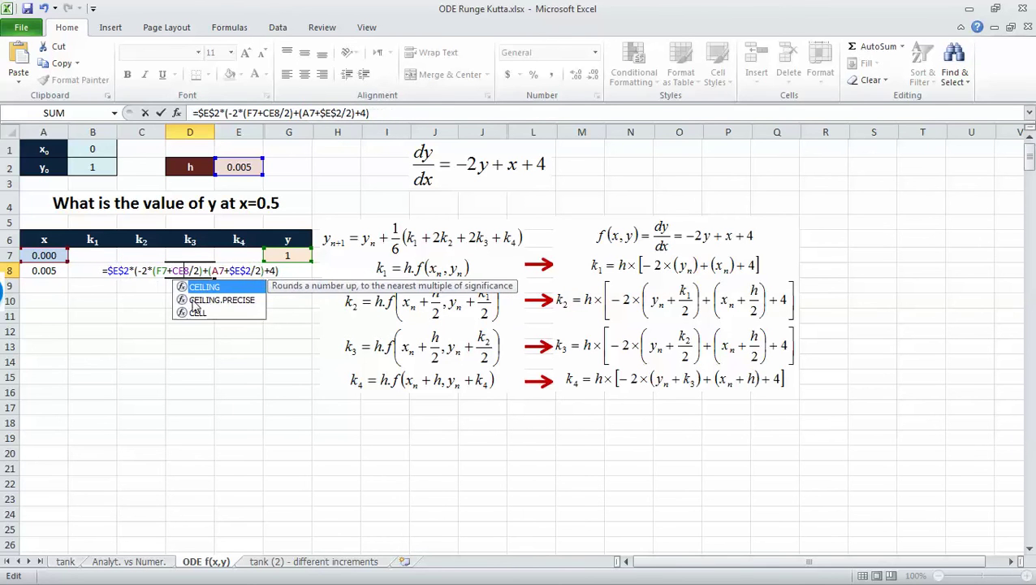
pyautogui.press('Return')
pyautogui.press('Up')
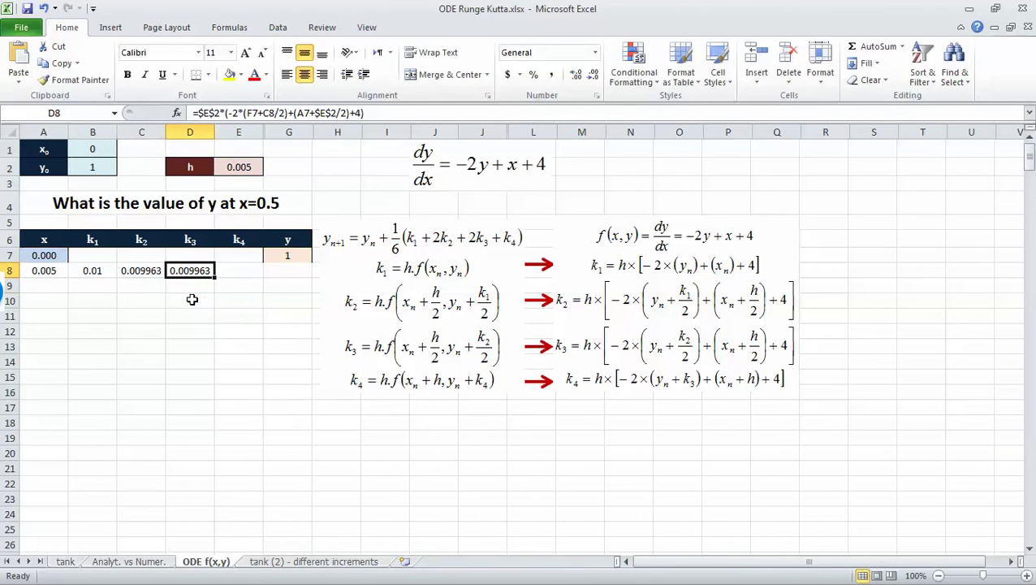
pyautogui.press('F2')
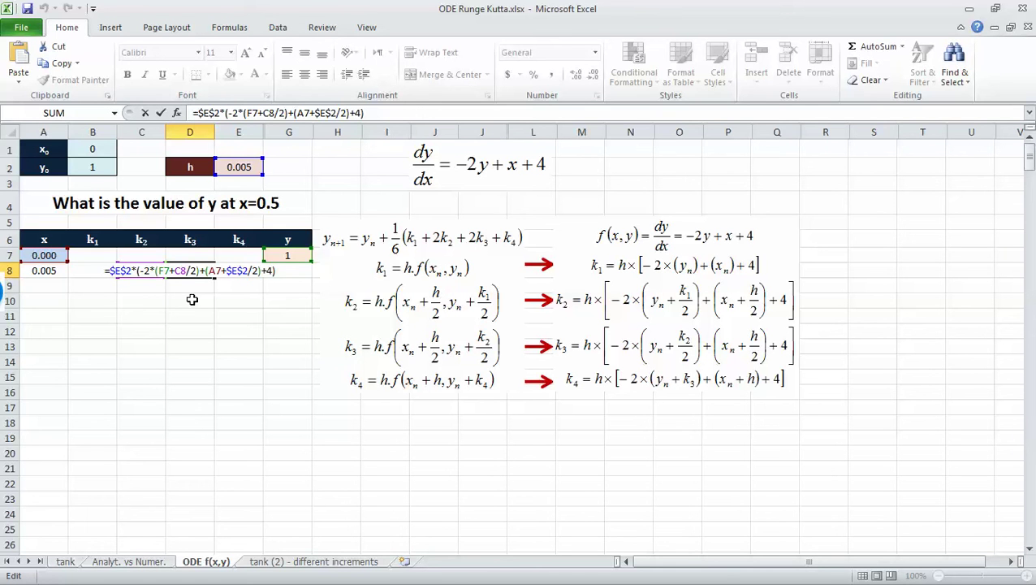
pyautogui.press('Tab')
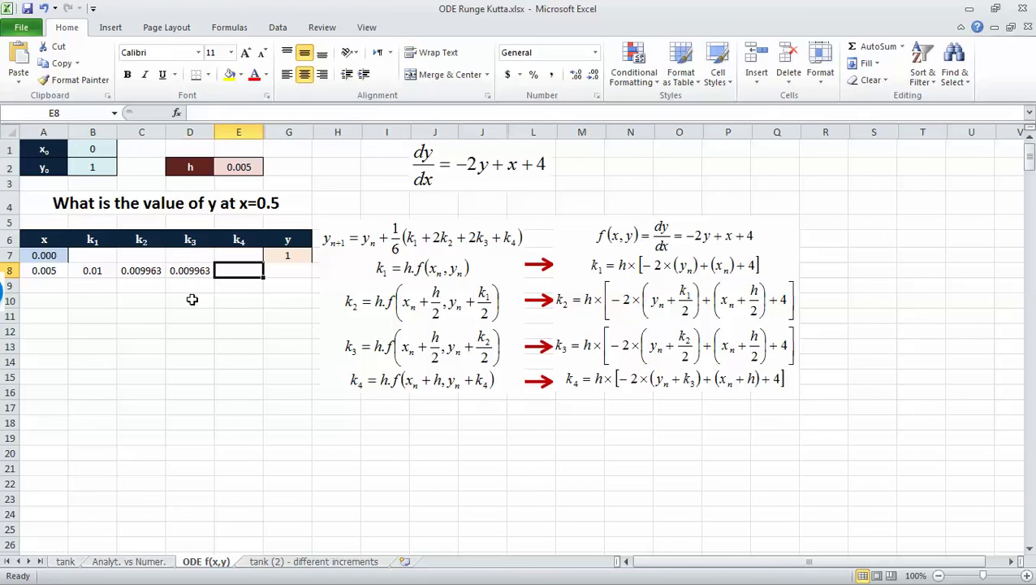
# Paste the copied k2 formula into E8 for k4 and remove both divisions by 2, giving =$E$2*(-2*(F7+B8)+(A7+$E$2)+4).
pyautogui.press('F2')
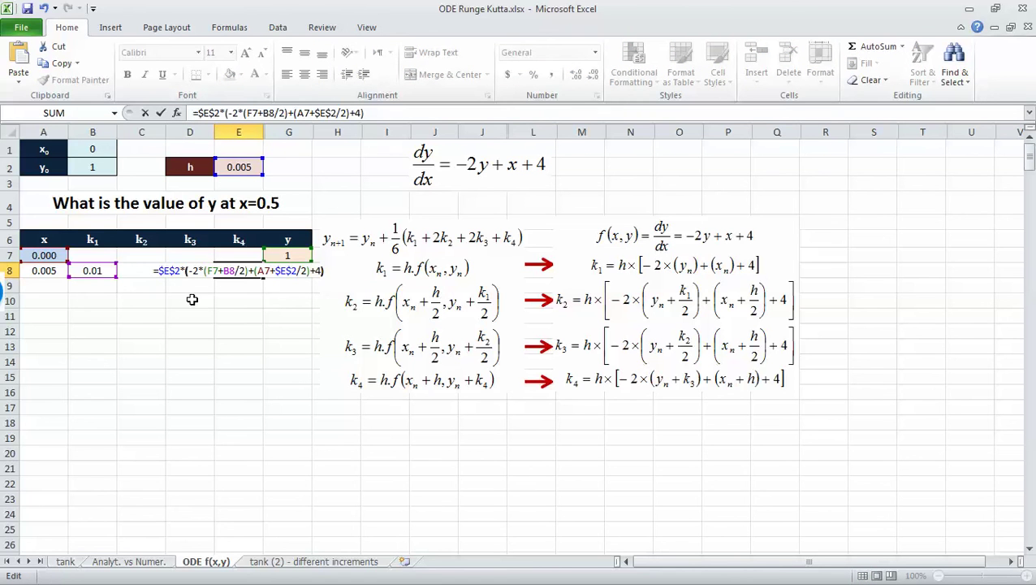
pyautogui.press('Left')
pyautogui.press('Left')
pyautogui.press('Left')
pyautogui.press('Left')
pyautogui.press('BackSpace')
pyautogui.press('BackSpace')
pyautogui.press('Left')
pyautogui.press('Left')
pyautogui.press('Left')
pyautogui.press('Left')
pyautogui.press('Left')
pyautogui.press('Left')
pyautogui.press('Left')
pyautogui.press('Left')
pyautogui.press('Left')
pyautogui.press('Left')
pyautogui.press('Left')
pyautogui.press('Left')
pyautogui.press('Left')
pyautogui.press('Left')
pyautogui.press('Left')
pyautogui.press('Left')
pyautogui.press('Left')
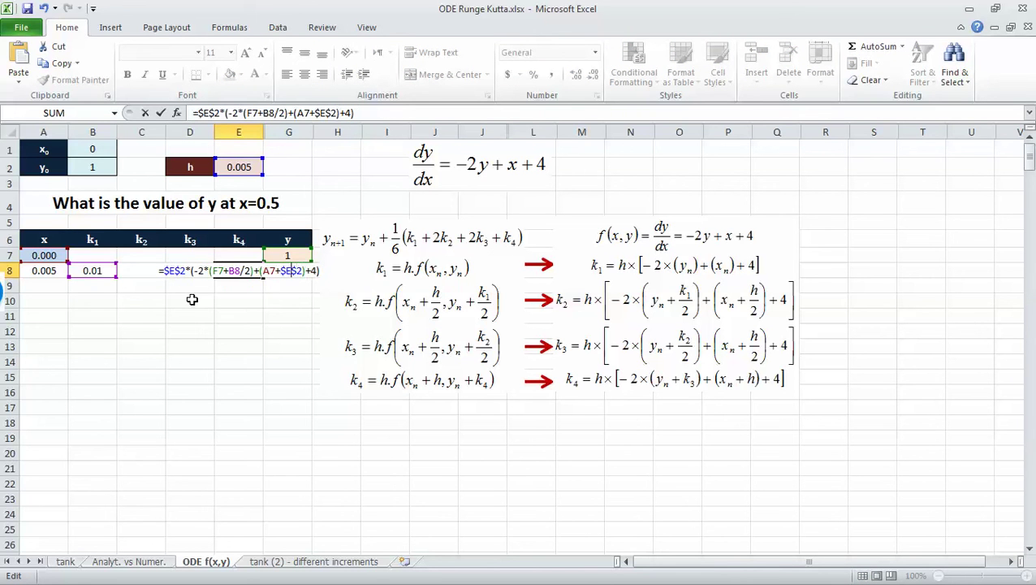
pyautogui.press('Right')
pyautogui.press('Right')
pyautogui.press('Right')
pyautogui.press('Right')
pyautogui.press('Right')
pyautogui.press('Delete')
pyautogui.press('Delete')
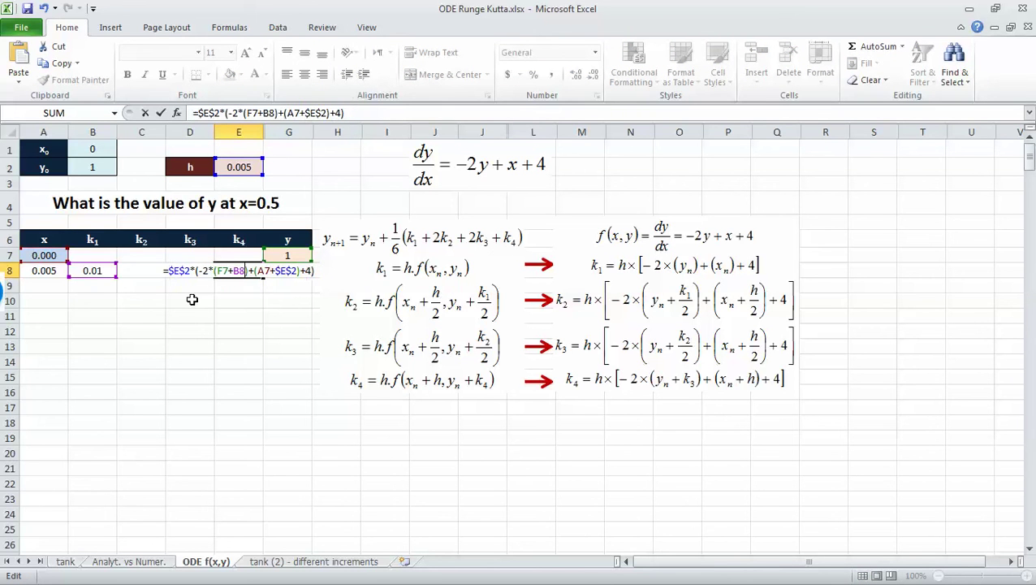
# Replace the B8 reference with D8 in the k4 formula in E8 so it uses k3.
pyautogui.press('Left')
pyautogui.press('Left')
pyautogui.hotkey('shift', 'Right')
pyautogui.write('D')
pyautogui.press('Tab')
pyautogui.write('`')
pyautogui.press('BackSpace')
pyautogui.press('BackSpace')
pyautogui.press('BackSpace')
pyautogui.press('BackSpace')
pyautogui.press('BackSpace')
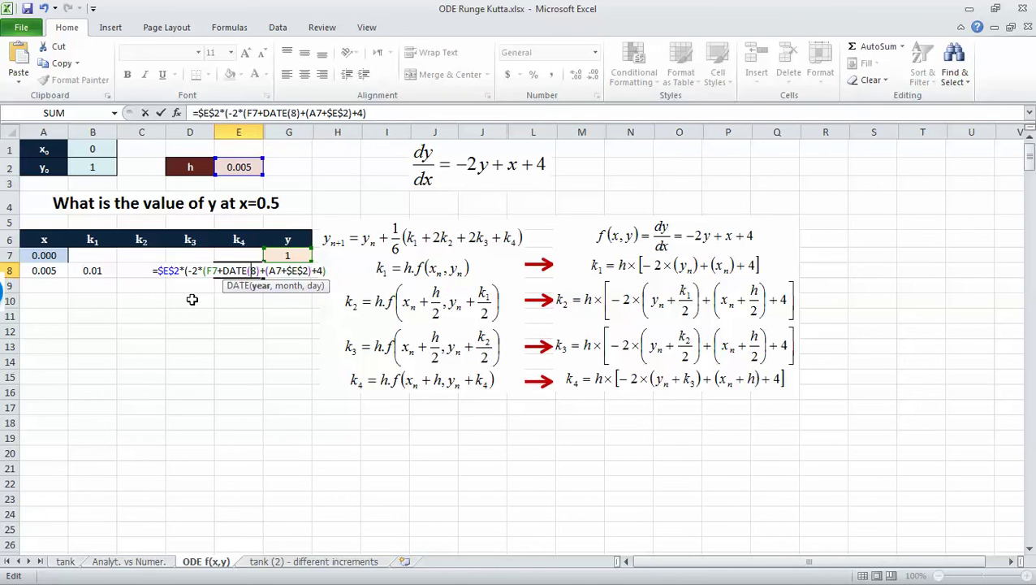
pyautogui.press('Return')
pyautogui.press('Up')
pyautogui.press('Right')
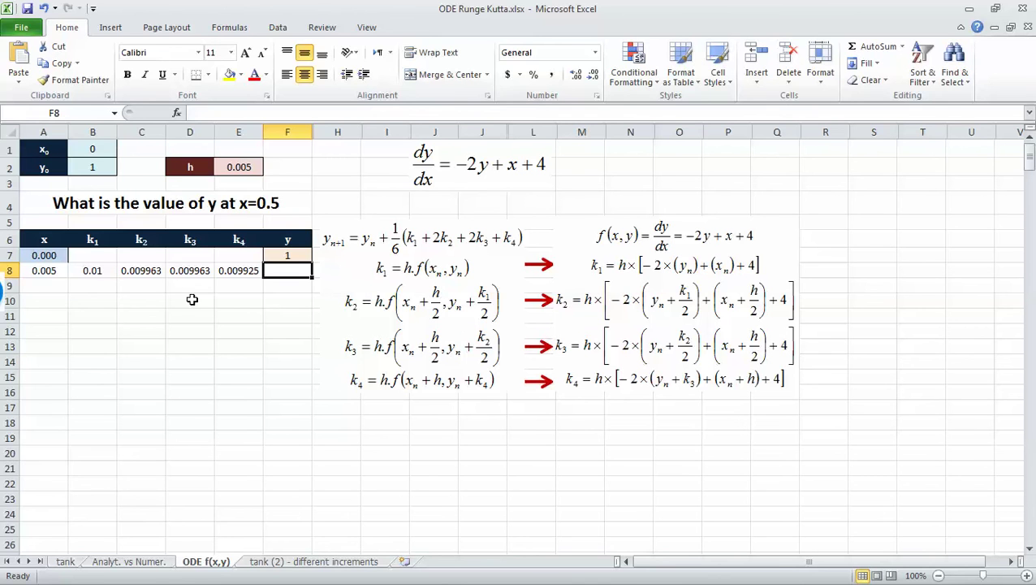
# Start the y formula in F8 with the previous y plus an opening bracket and k1, reading =F7+(B8.
pyautogui.write('=')
pyautogui.press('Up')
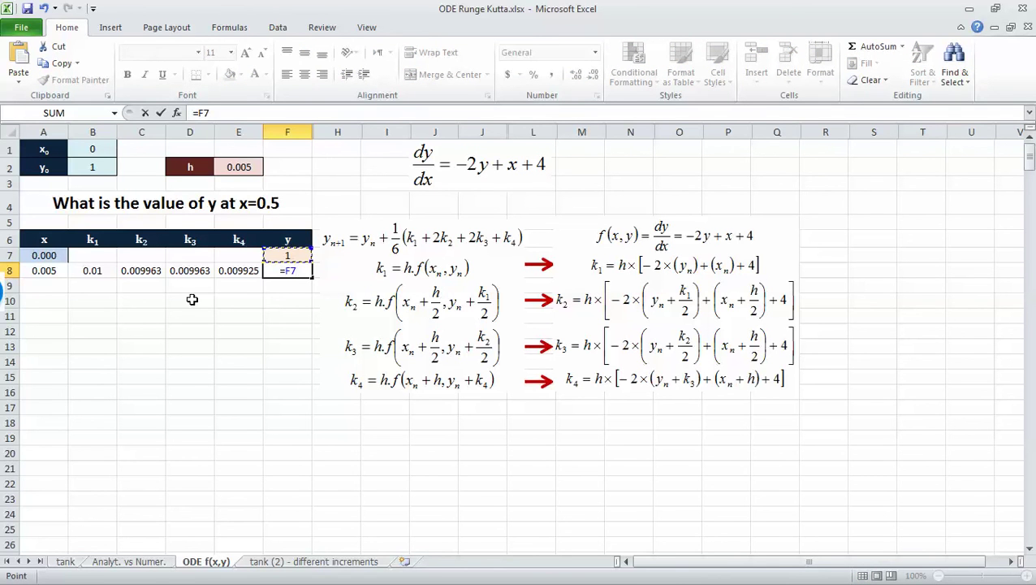
pyautogui.write('+(')
pyautogui.press('Left')
pyautogui.press('Left')
pyautogui.press('Left')
pyautogui.press('Left')
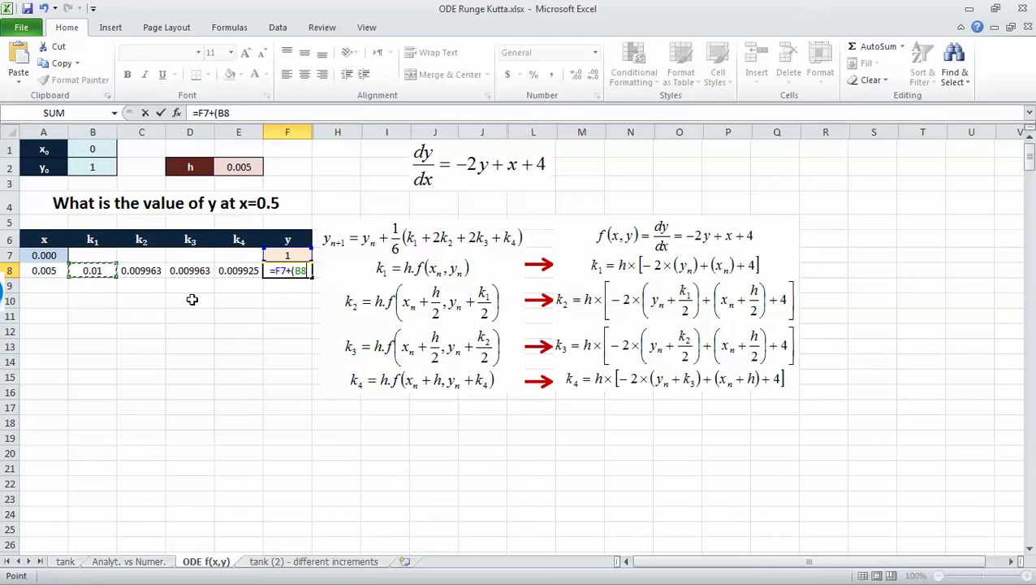
# Extend the y formula in F8 with twice k2, adding +2*C8 inside the bracket.
pyautogui.write('+2')
pyautogui.press('Return')
pyautogui.press('Escape')
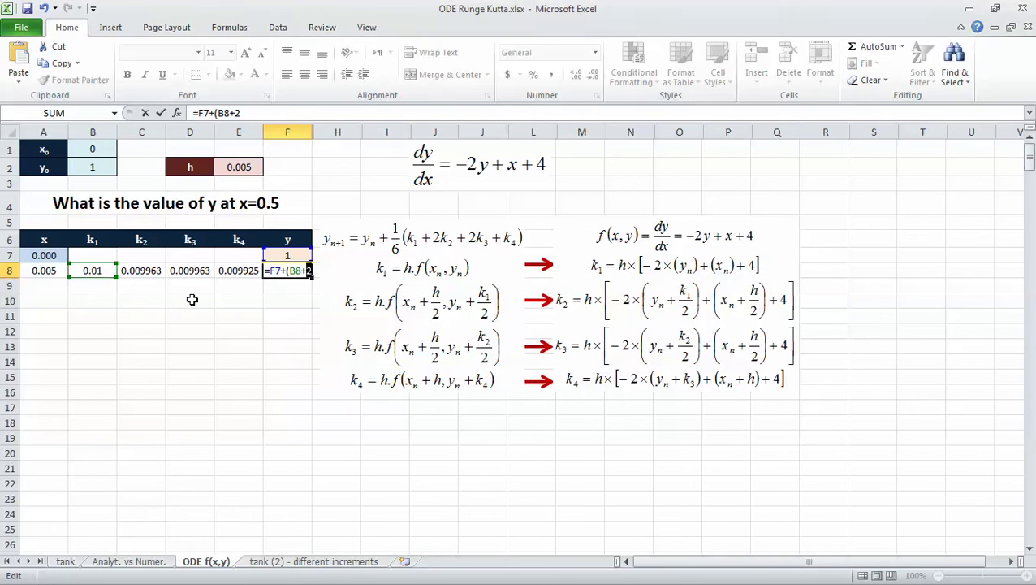
pyautogui.press('Right')
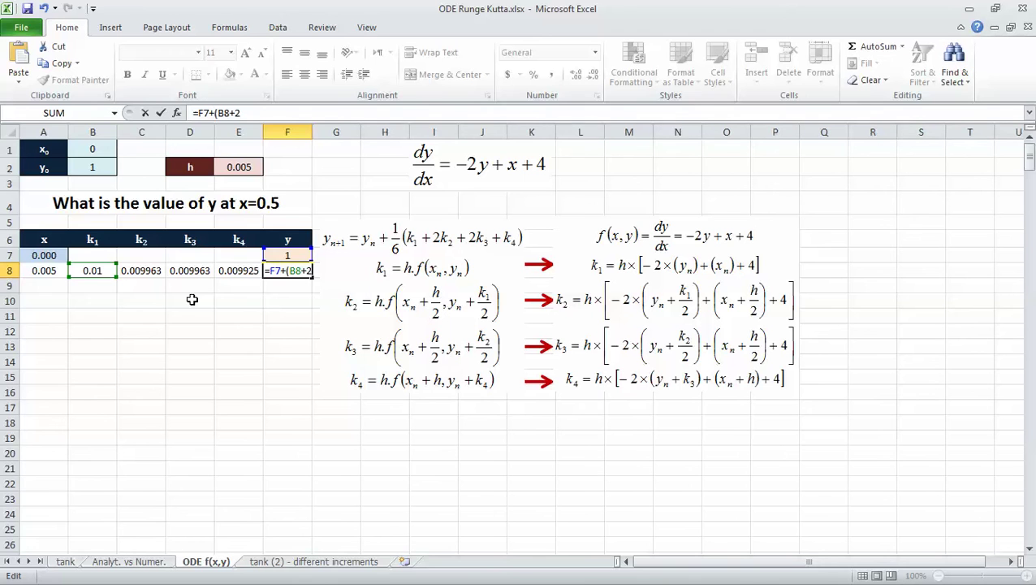
pyautogui.write('*')
pyautogui.press('F2')
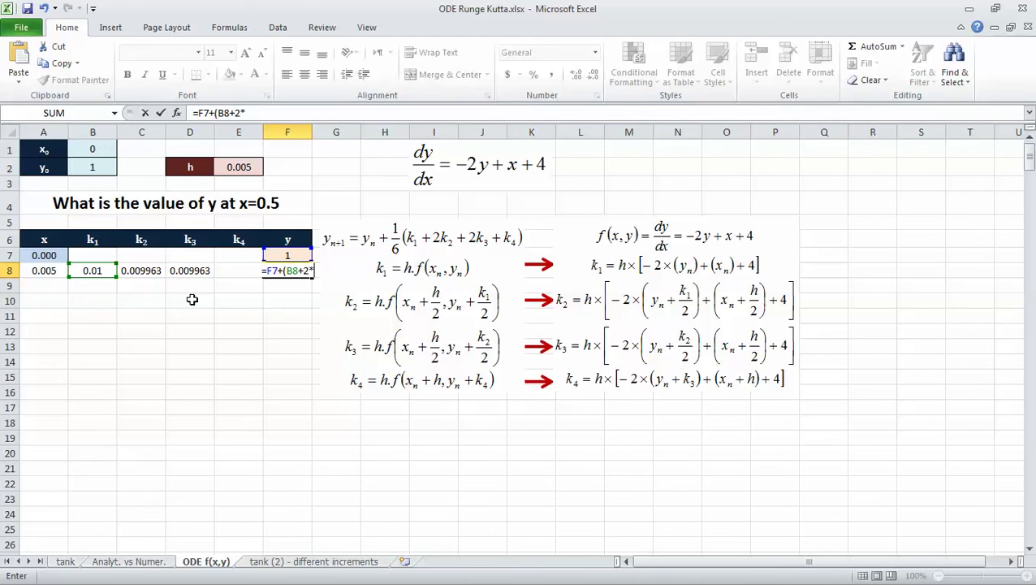
pyautogui.press('Left')
pyautogui.press('Left')
pyautogui.press('Left')
# Complete the F8 formula with twice k3 plus k4, divided by 2, as =F7+(B8+2*C8+2*D8+E8)/2.
pyautogui.write('+2*')
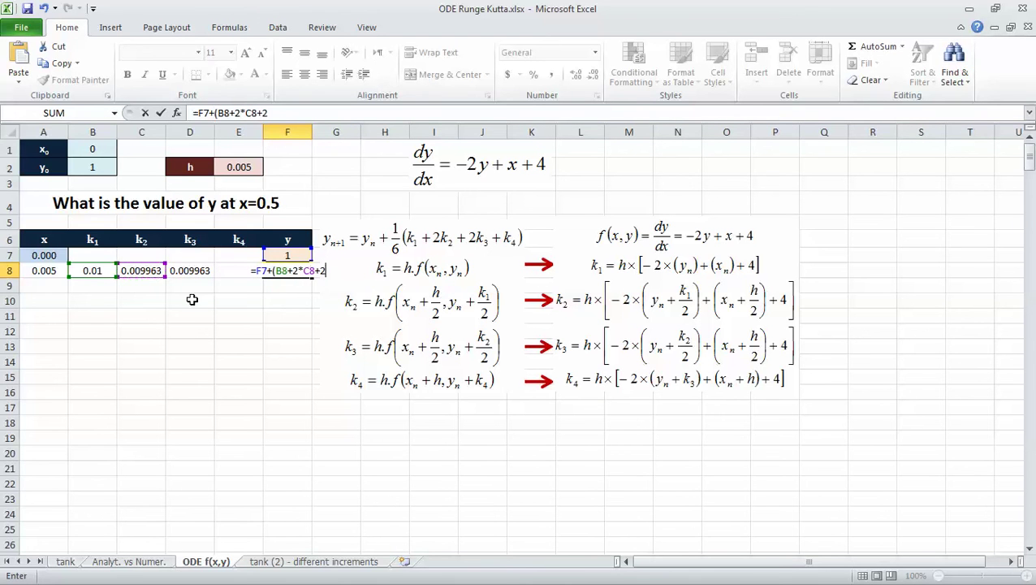
pyautogui.press('Left')
pyautogui.press('Left')
pyautogui.write('+')
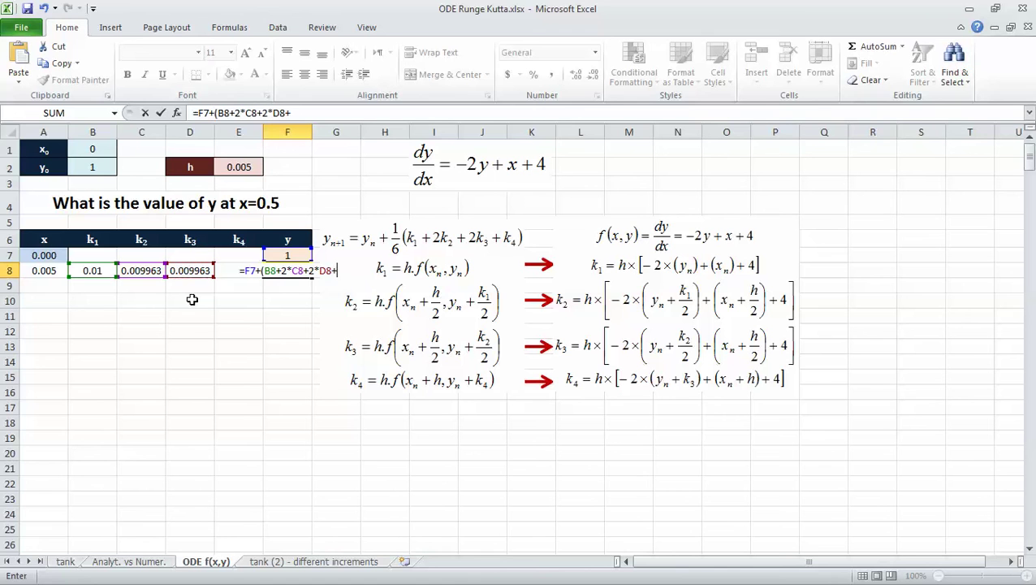
pyautogui.press('Left')
pyautogui.write(')/2')
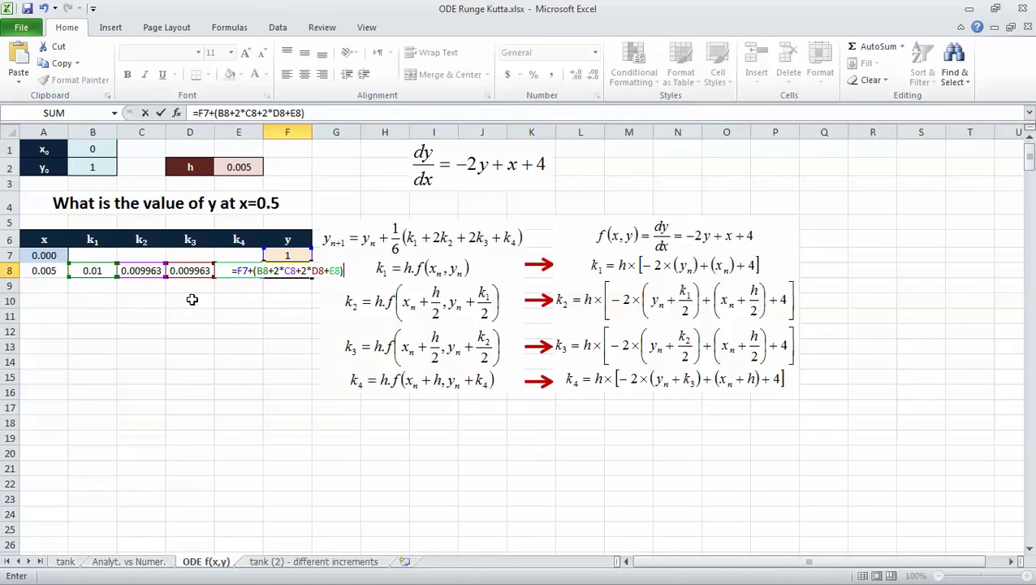
pyautogui.press('Return')
pyautogui.press('Up')
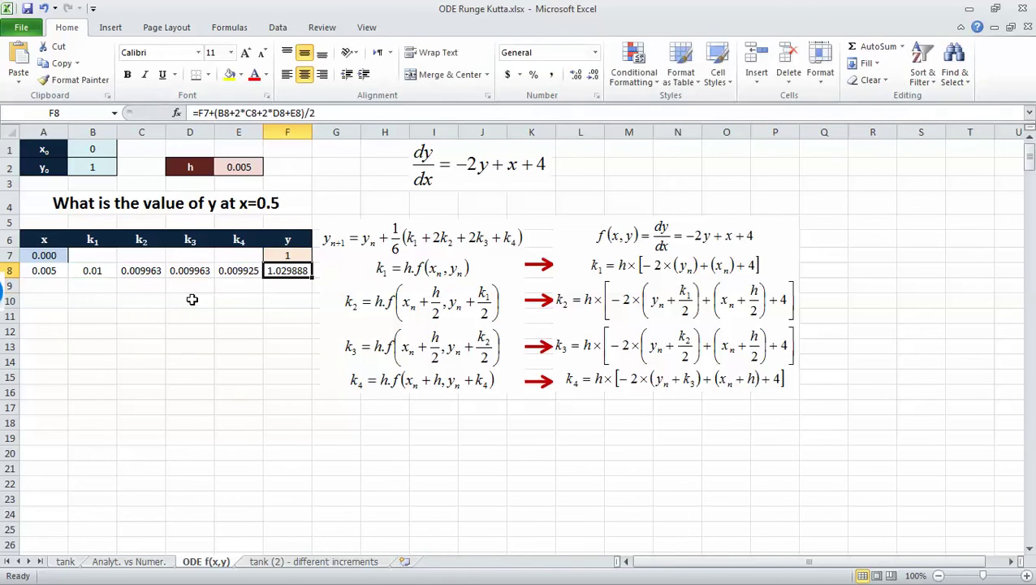
# Fill the row 8 formulas in A8:F8 down to row 107, where x is 0.500, and return to the sheet's start.
pyautogui.hotkey('shift', 'Home')
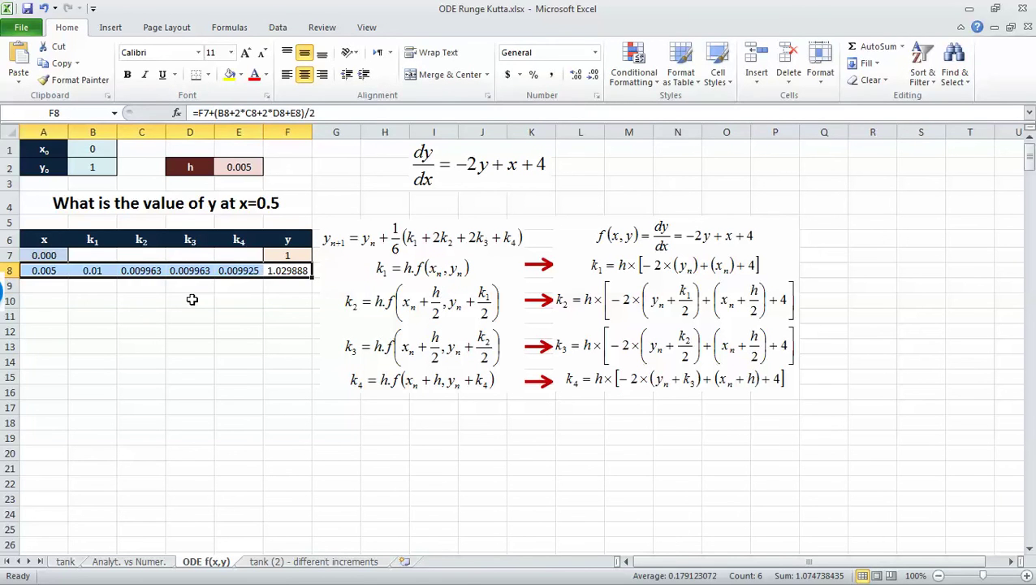
pyautogui.moveTo(316, 277); pyautogui.dragTo(261, 530)
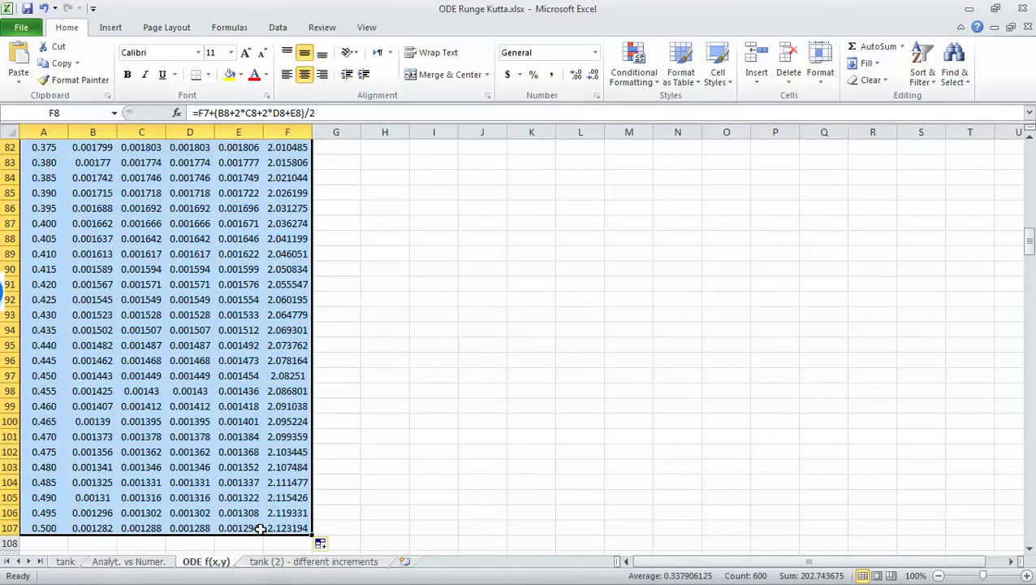
pyautogui.click(288, 528)
pyautogui.hotkey('ctrl', 'Up')
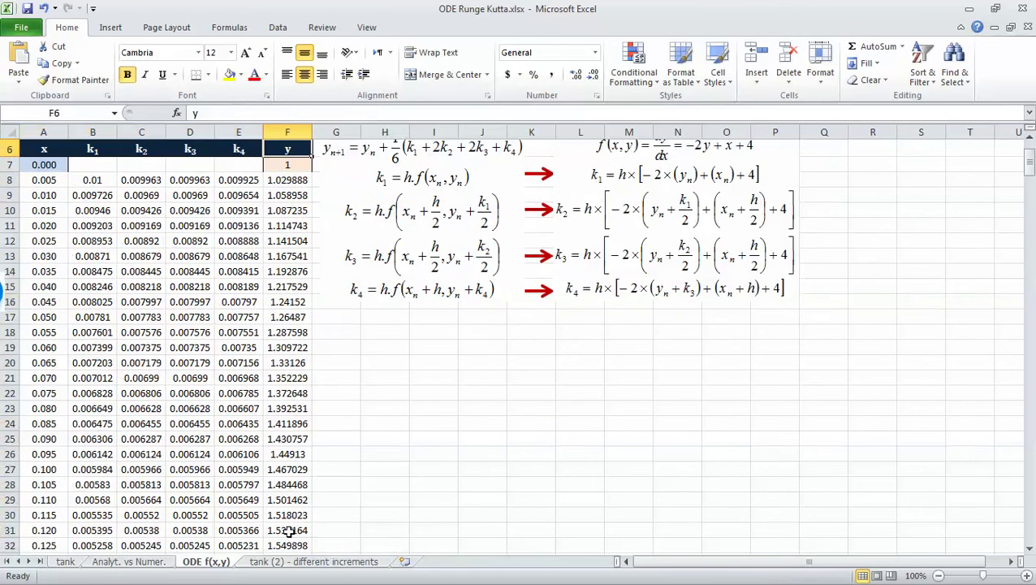
pyautogui.hotkey('ctrl', 'Up')
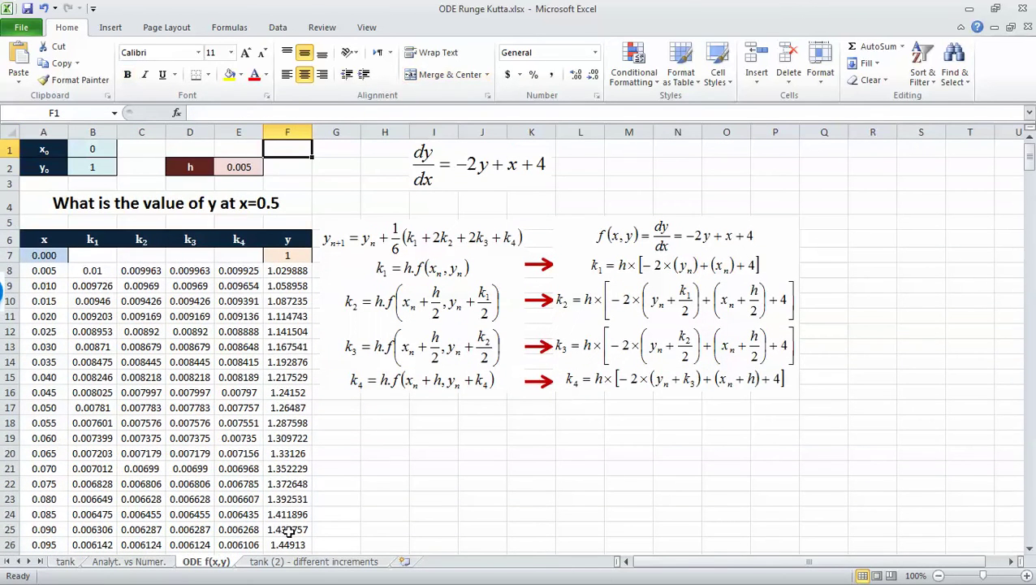
# Review the formulas behind x in A8 and k1 in B8 without changing them.
pyautogui.press('Down')
pyautogui.press('Down')
pyautogui.press('Down')
pyautogui.press('Down')
pyautogui.press('Down')
pyautogui.press('Down')
pyautogui.press('Left')
pyautogui.press('Left')
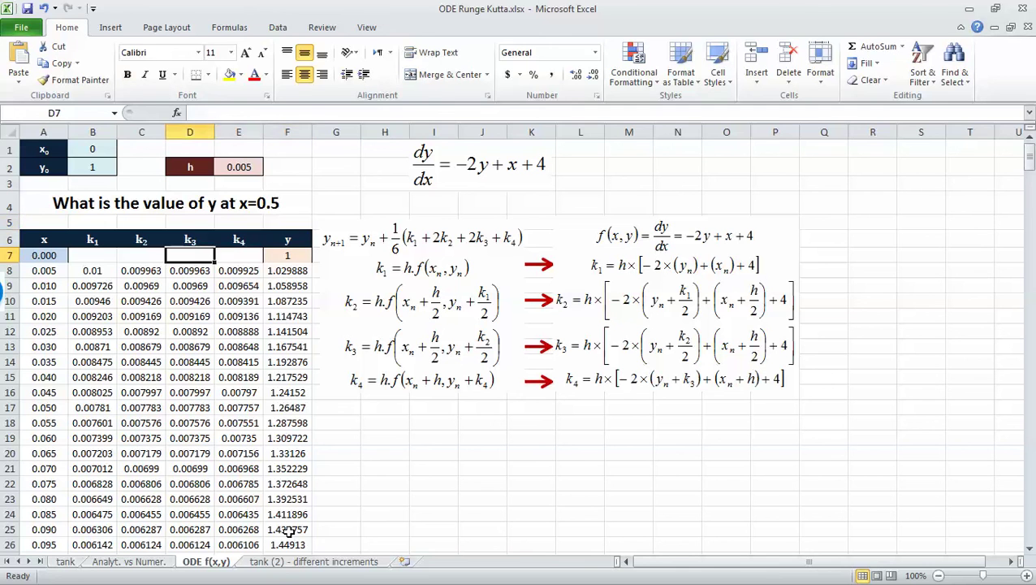
pyautogui.press('Left')
pyautogui.press('Left')
pyautogui.press('Left')
pyautogui.press('Down')
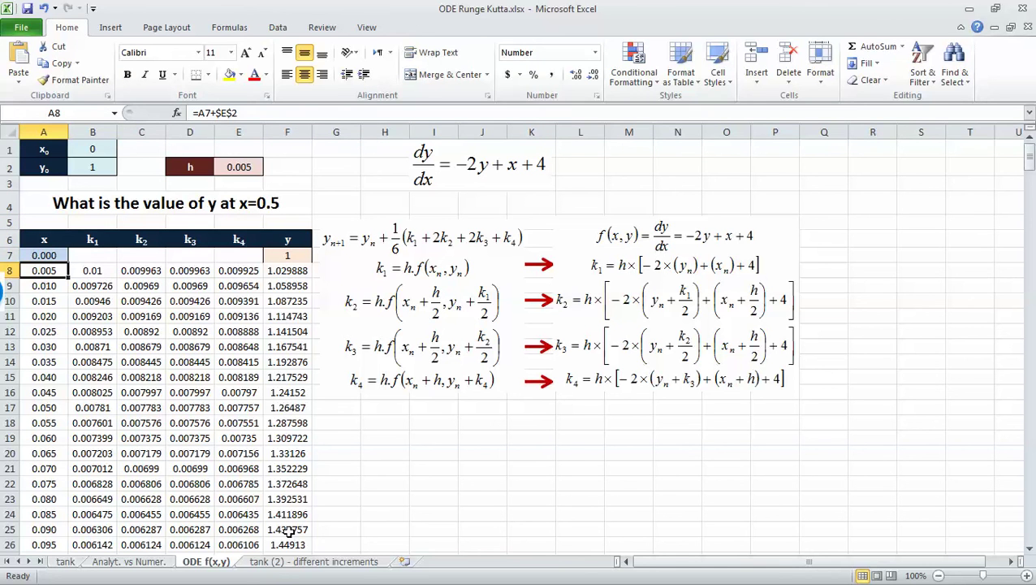
pyautogui.press('F2')
pyautogui.press('Tab')
pyautogui.press('F2')
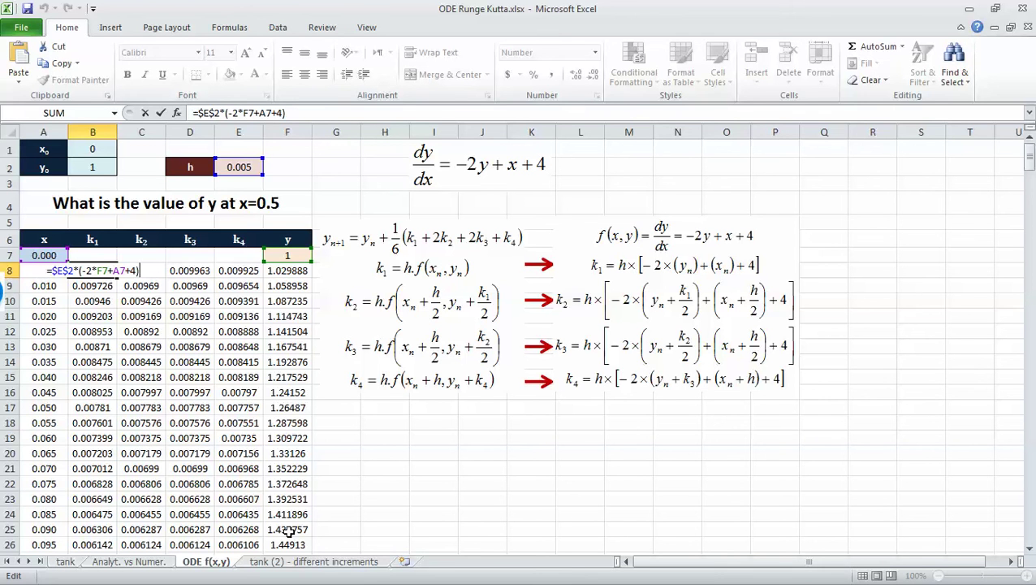
pyautogui.press('Escape')
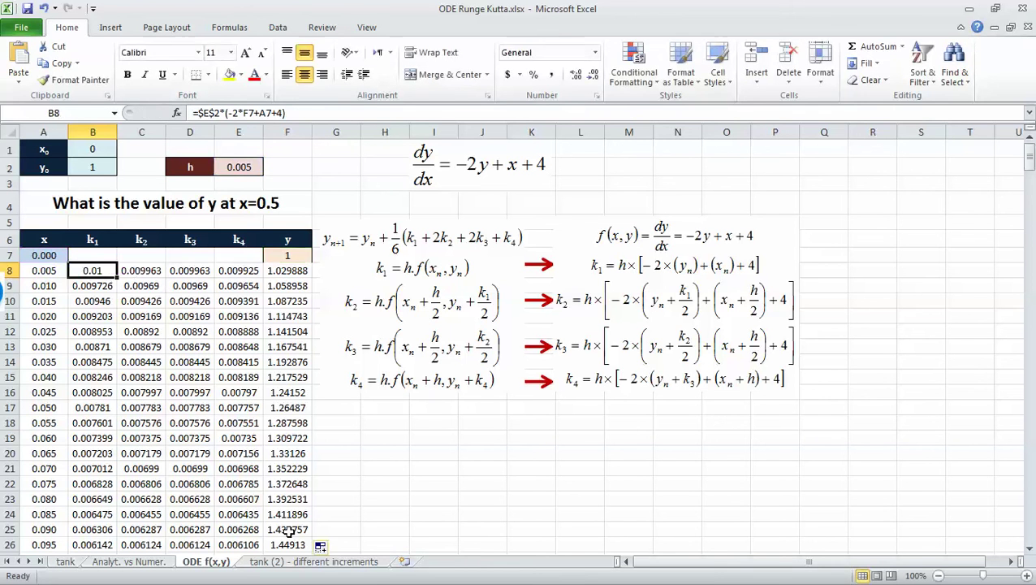
# Check the k2, k3 and k4 formulas in C8, D8 and E8 against the written Runge-Kutta equations.
pyautogui.press('Right')
pyautogui.press('F2')
pyautogui.press('Escape')
pyautogui.press('F2')
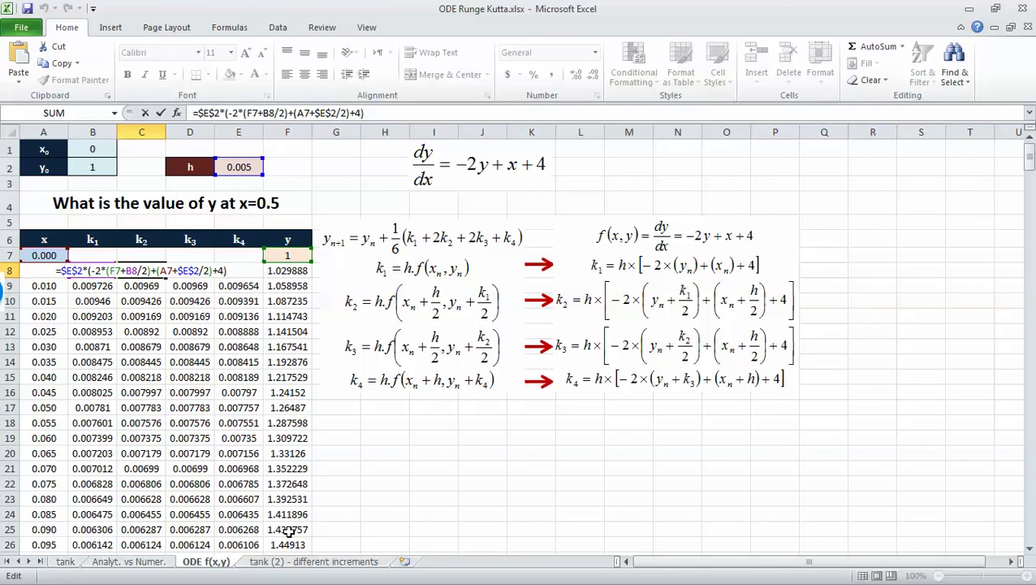
pyautogui.press('Tab')
pyautogui.press('F2')
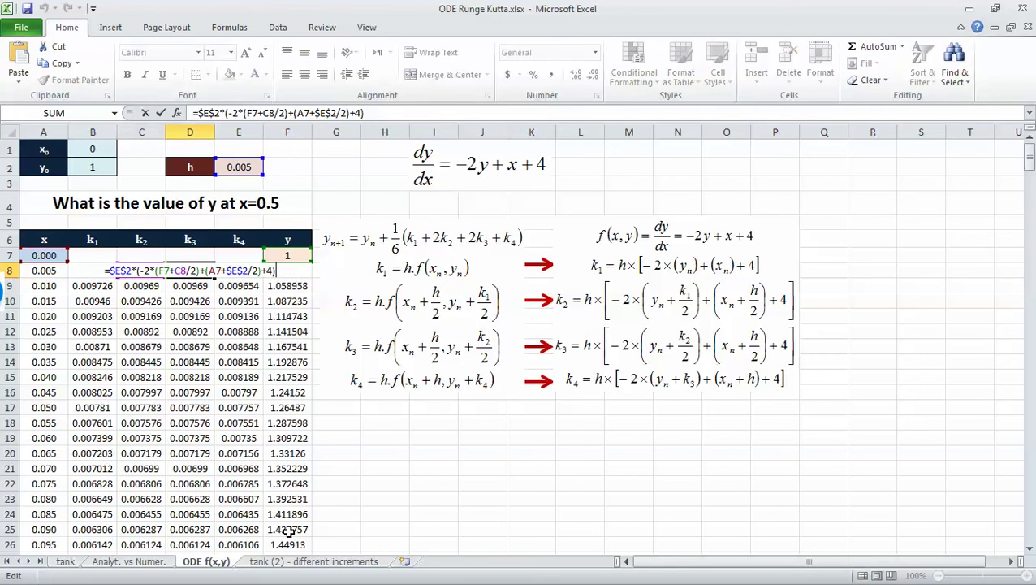
pyautogui.press('Escape')
pyautogui.press('F2')
pyautogui.press('Escape')
pyautogui.press('Tab')
pyautogui.press('F2')
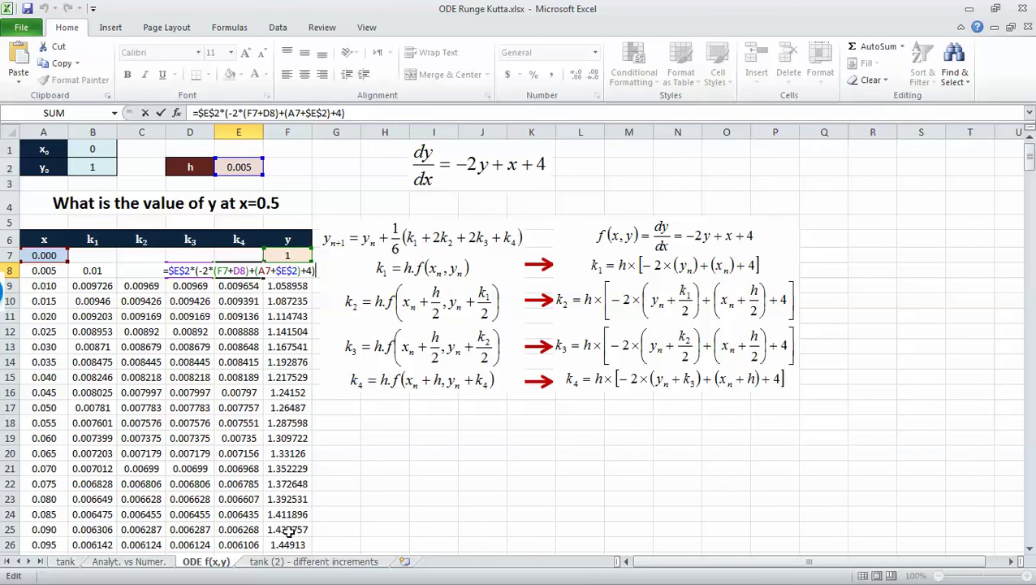
# Change the divisor in the F8 y formula to 6, making it =F7+(B8+2*C8+2*D8+E8)/6.
pyautogui.press('Tab')
pyautogui.press('F2')
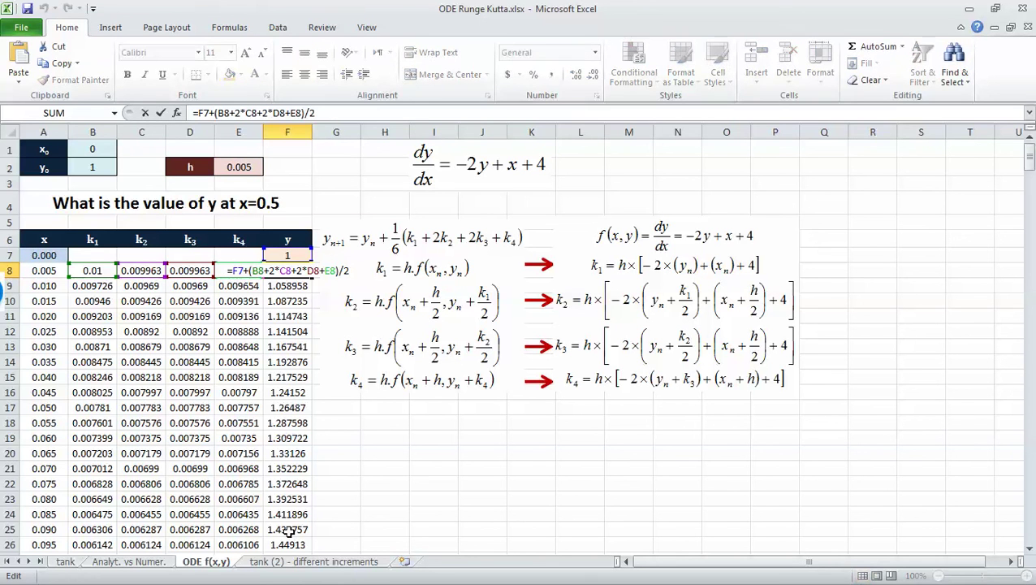
pyautogui.hotkey('shift', 'Left')
pyautogui.write('6')
pyautogui.hotkey('ctrl', 'Return')
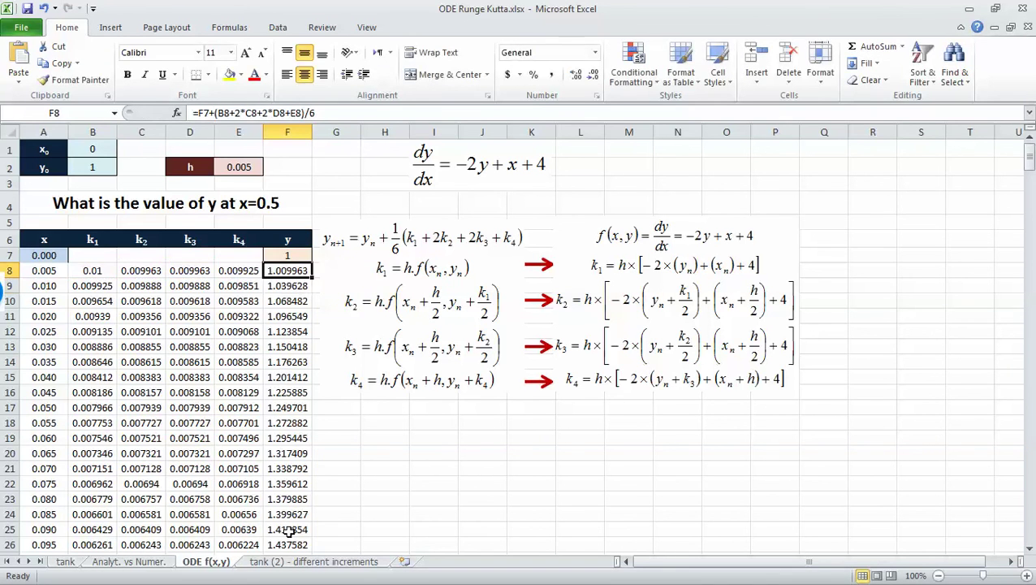
# Fill the corrected y formula from F8 down column F to row 107 and return to the sheet's start.
pyautogui.doubleClick(311, 278)
pyautogui.hotkey('ctrl', 'Down')
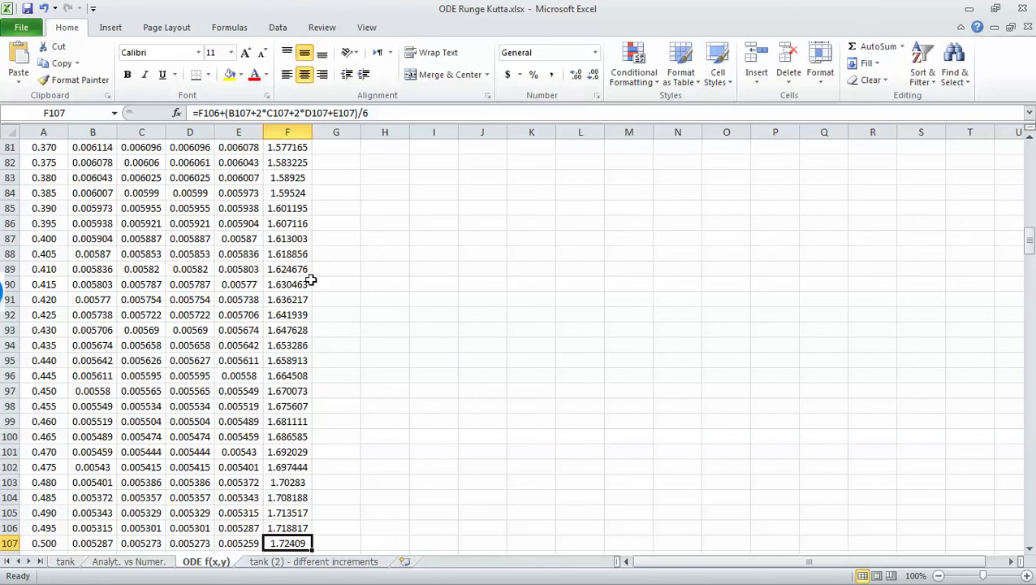
pyautogui.hotkey('ctrl', 'Up')
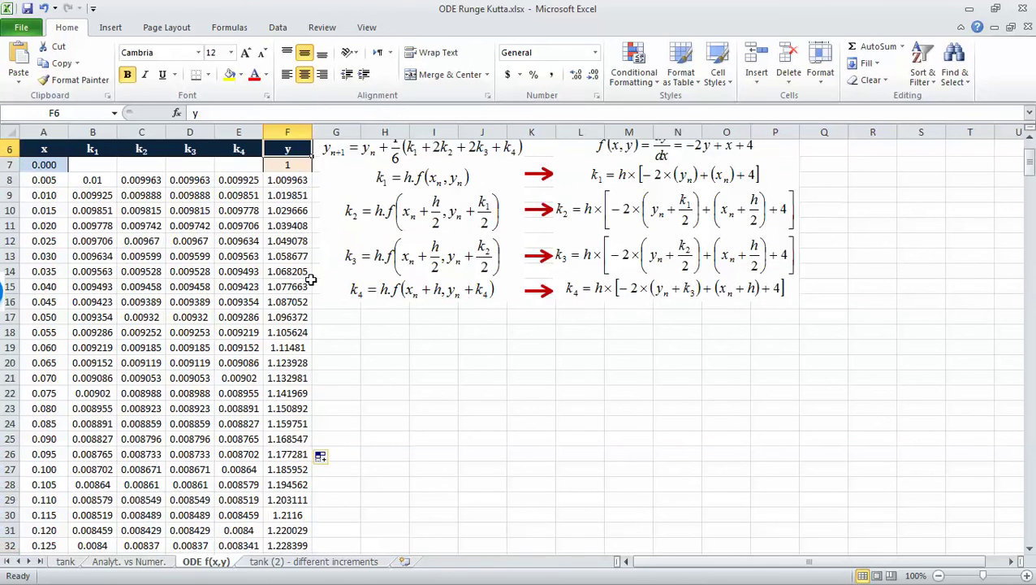
pyautogui.hotkey('ctrl', 'Up')
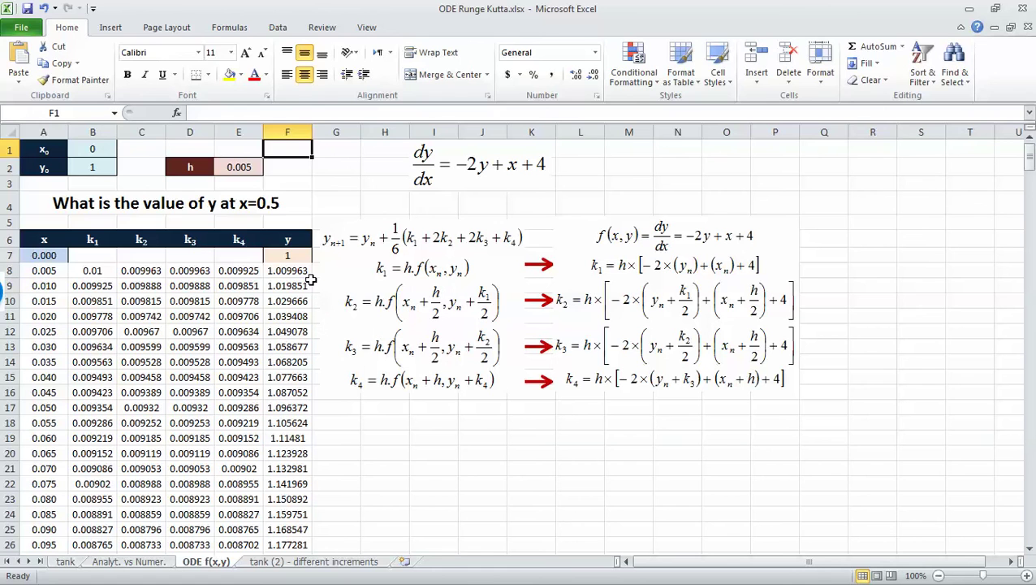
# Go to the last y value in F107 to read the solution at x=0.5.
pyautogui.press('Down')
pyautogui.press('Down')
pyautogui.press('Down')
pyautogui.press('Down')
pyautogui.press('Down')
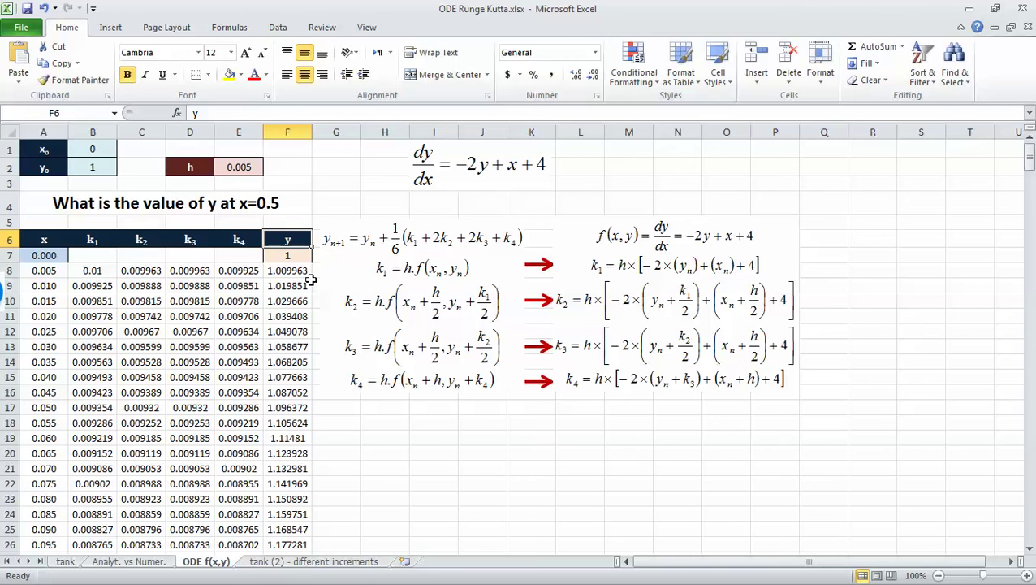
pyautogui.hotkey('ctrl', 'Down')
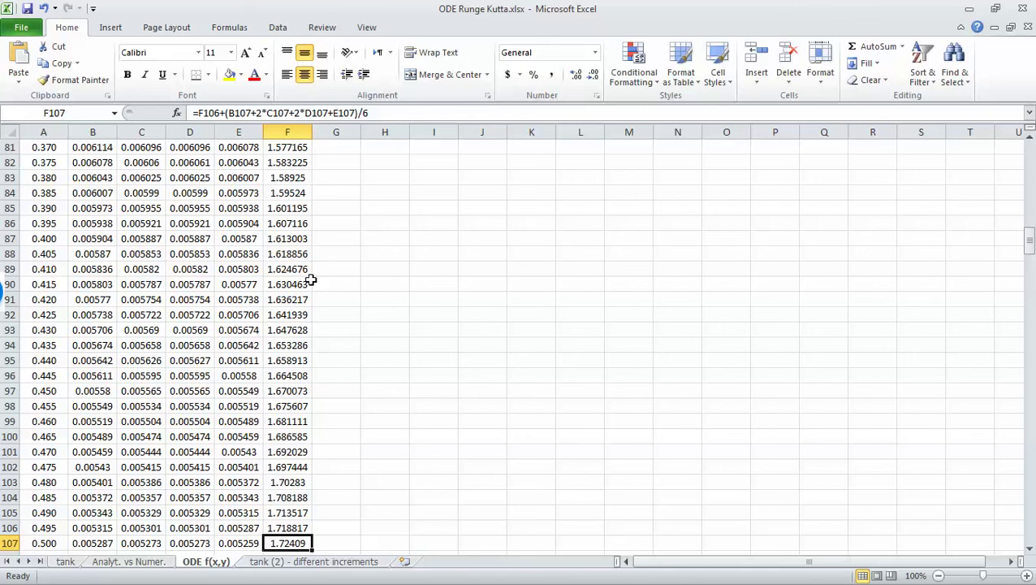
# Switch to MATLAB and clear the workspace variables and the command window with clear and clc.
pyautogui.press('alt')
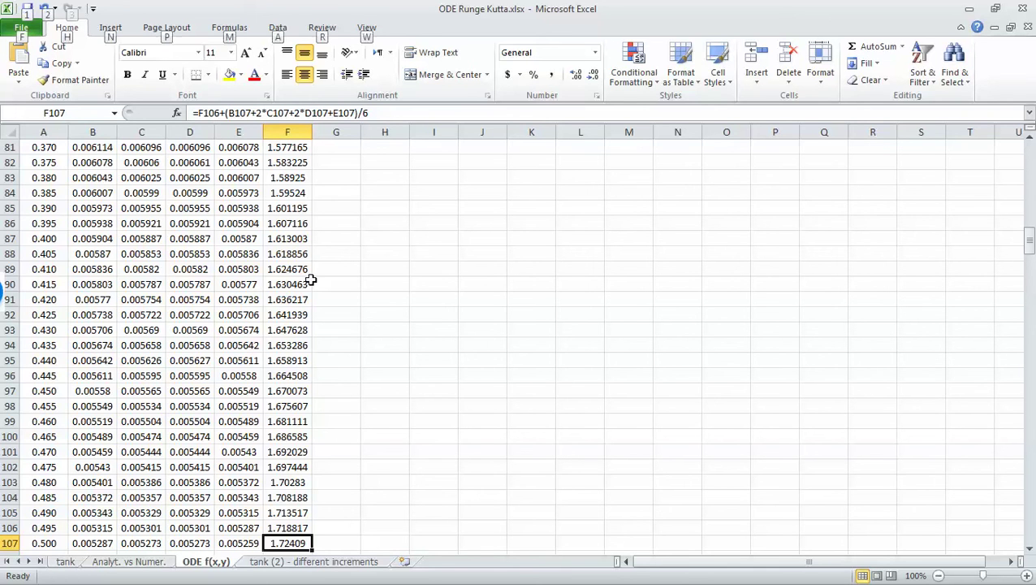
pyautogui.press('alt')
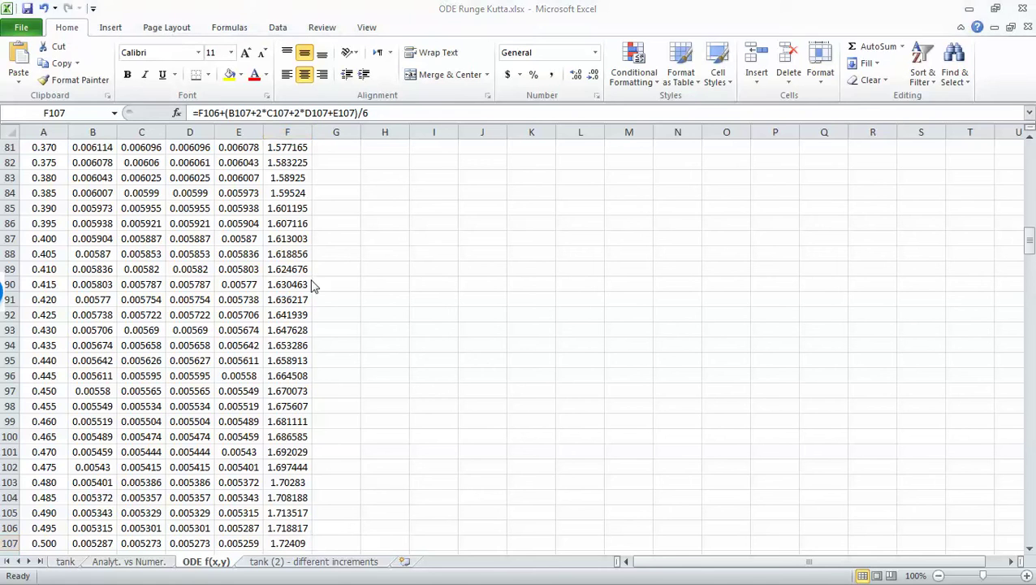
pyautogui.hotkey('alt', 'Tab')
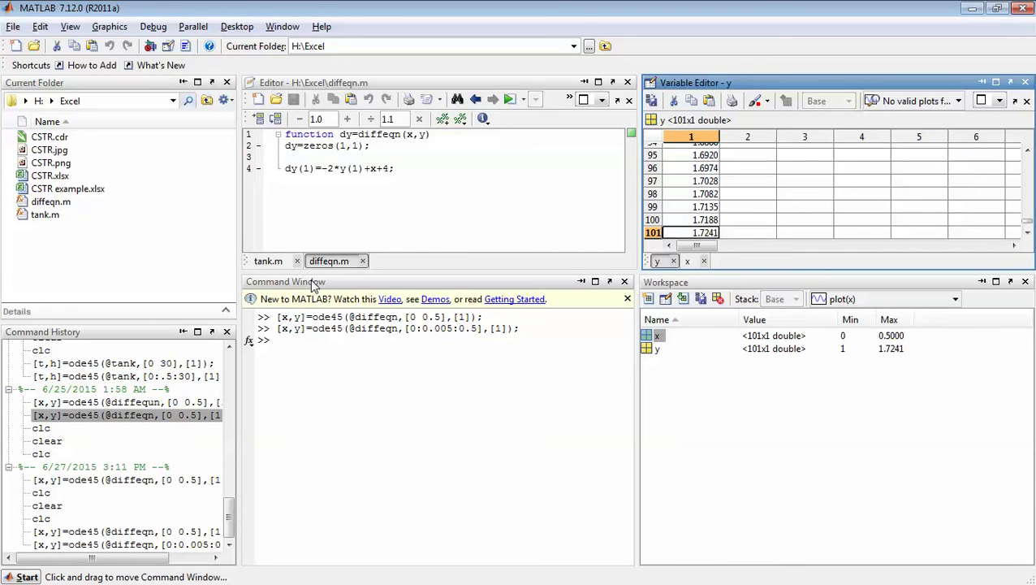
pyautogui.click(447, 438)
pyautogui.write('clear')
pyautogui.press('Return')
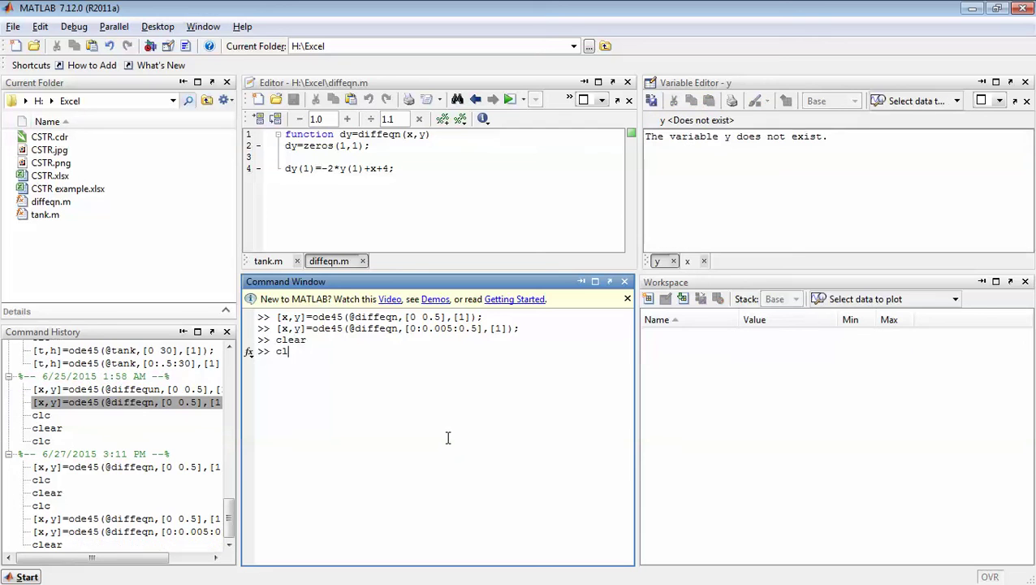
pyautogui.write('clc')
pyautogui.press('Return')
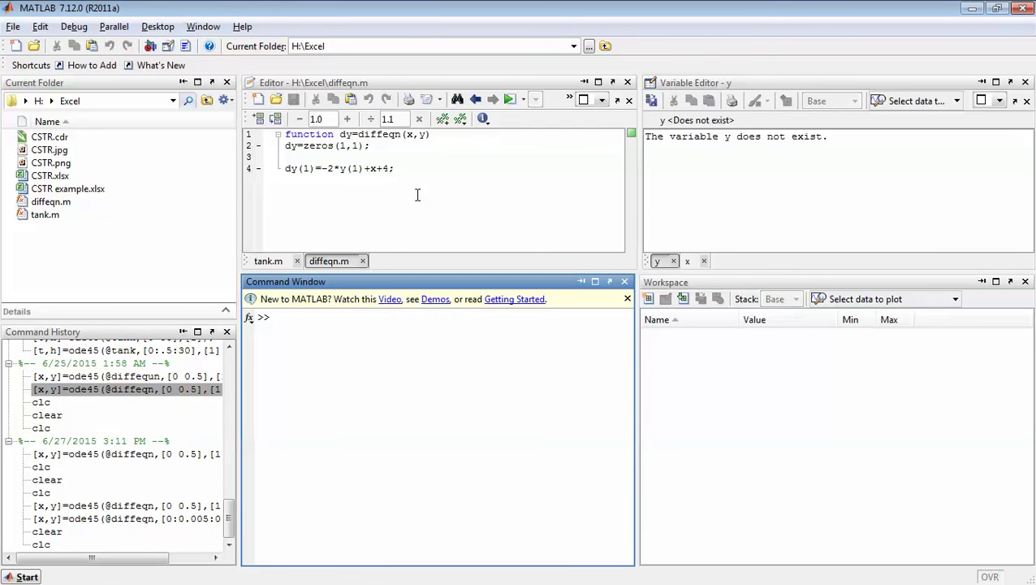
# Examine the diffeqn function definition in diffeqn.m, including its name and the differential equation it contains.
pyautogui.click(434, 217)
pyautogui.hotkey('ctrl', 'a')
pyautogui.click(433, 201)
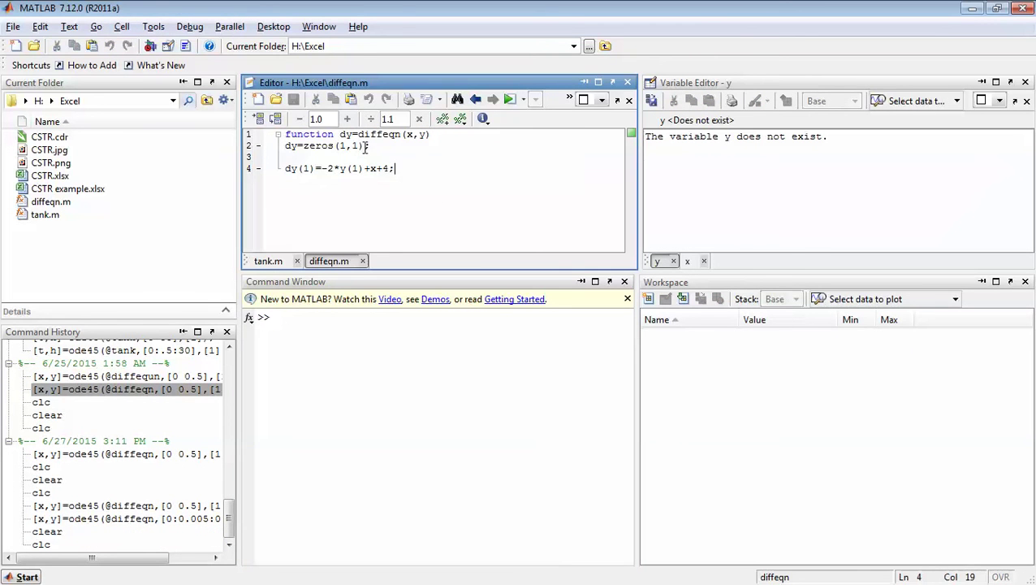
pyautogui.moveTo(360, 135); pyautogui.dragTo(402, 136)
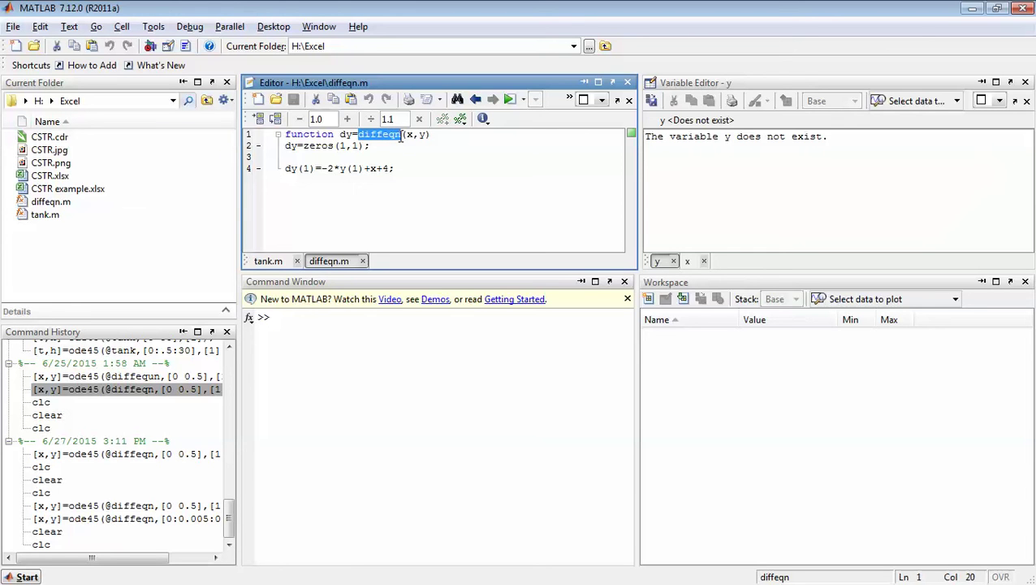
pyautogui.click(373, 139)
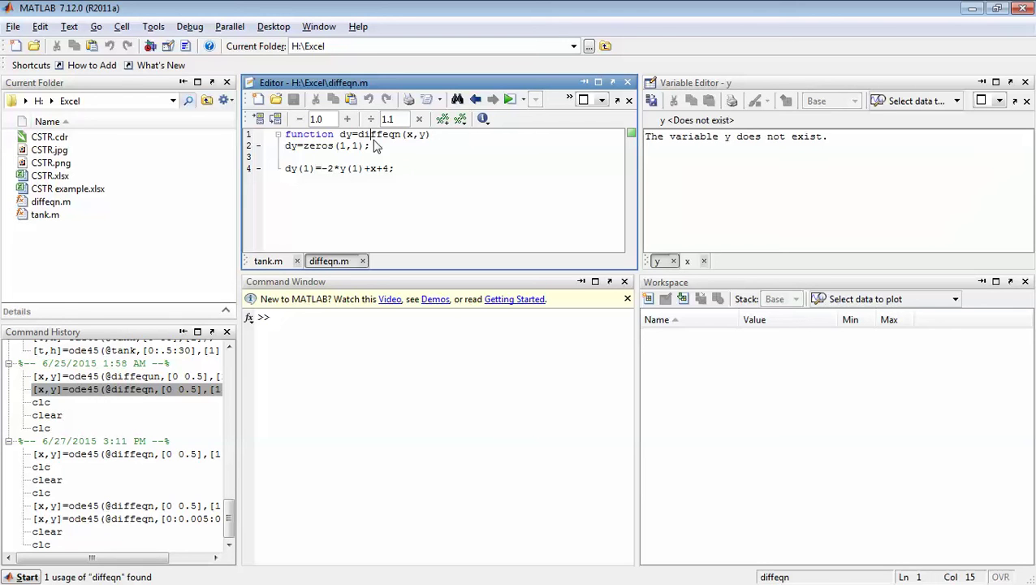
pyautogui.click(375, 145)
pyautogui.press('Down')
pyautogui.press('Down')
pyautogui.click(431, 421)
pyautogui.press('Up')
pyautogui.press('Up')
pyautogui.press('Up')
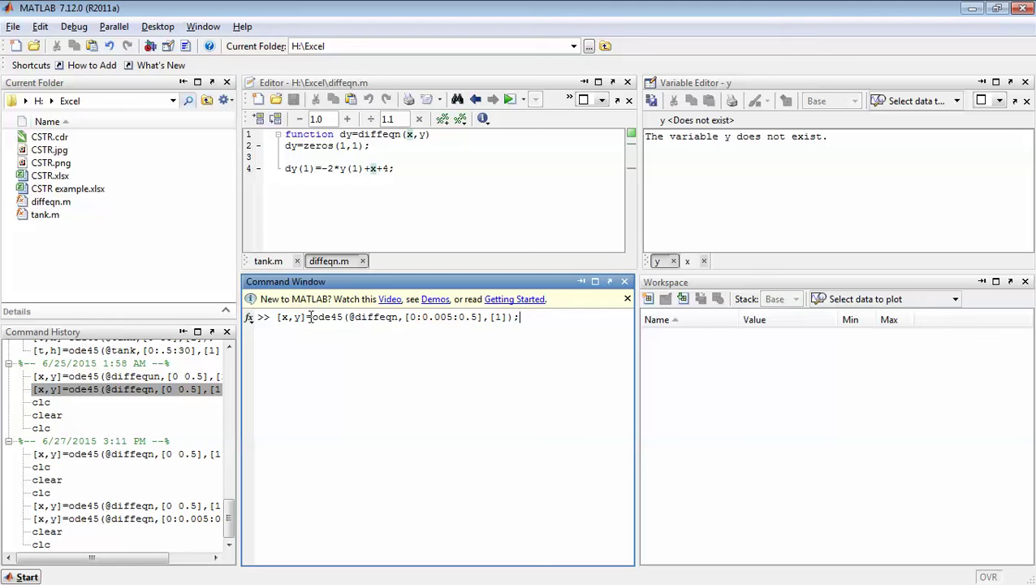
# Review the solver name, diffeqn function handle and x range in the recalled ode45 call, and run it.
pyautogui.moveTo(309, 316); pyautogui.dragTo(338, 316)
pyautogui.click(339, 317)
pyautogui.doubleClick(341, 317)
pyautogui.click(373, 318)
pyautogui.doubleClick(356, 316)
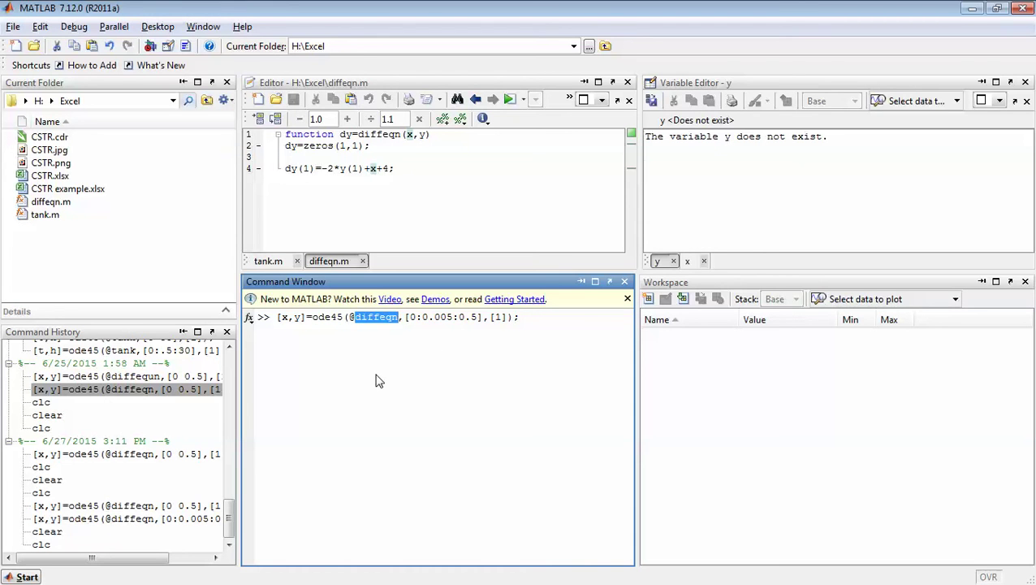
pyautogui.press('End')
pyautogui.click(406, 318)
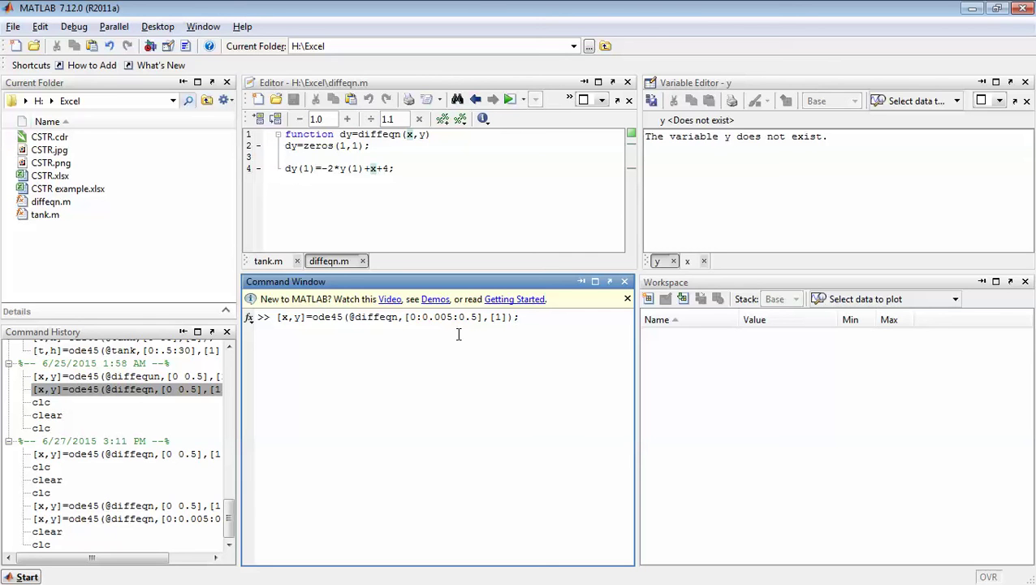
pyautogui.click(527, 327)
pyautogui.press('Return')
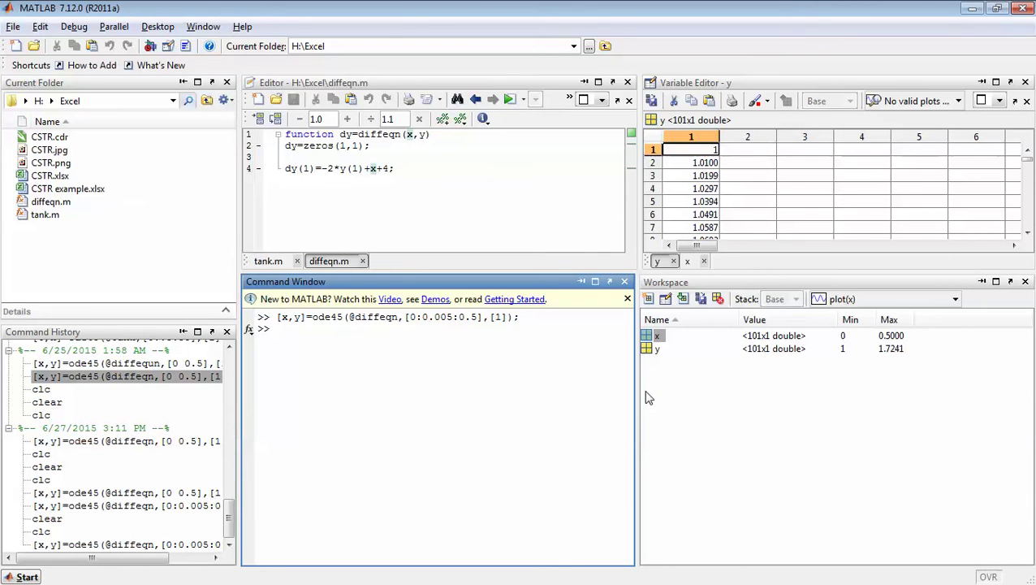
# Inspect the computed x values down to the last row and bring up the computed y values.
pyautogui.click(687, 261)
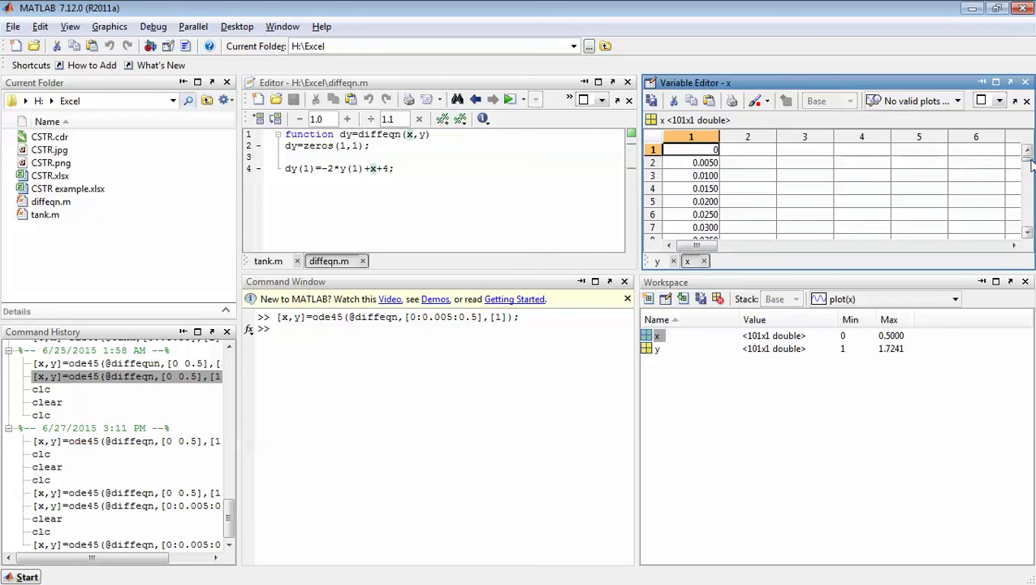
pyautogui.moveTo(1030, 164); pyautogui.dragTo(1032, 242)
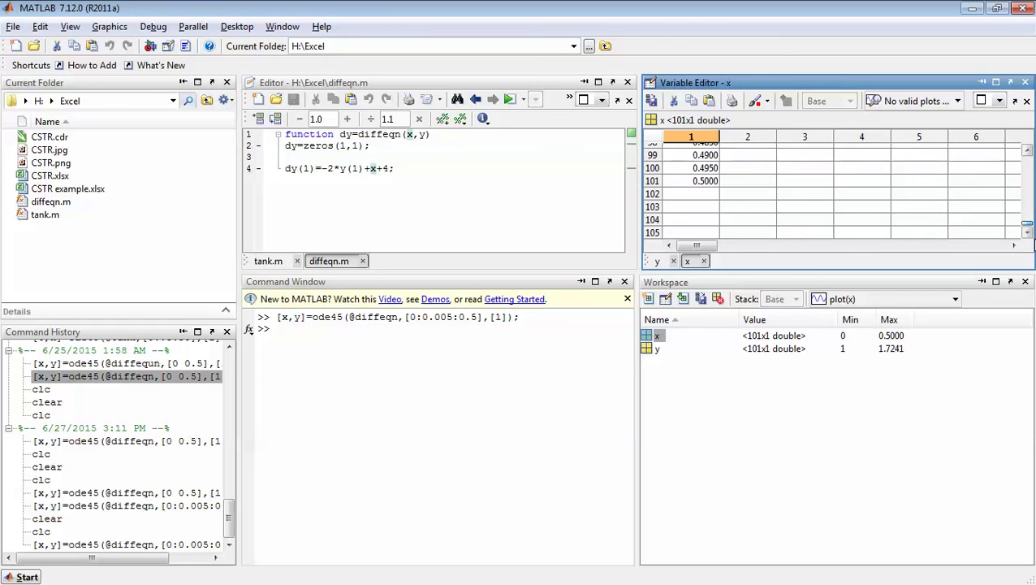
pyautogui.click(658, 261)
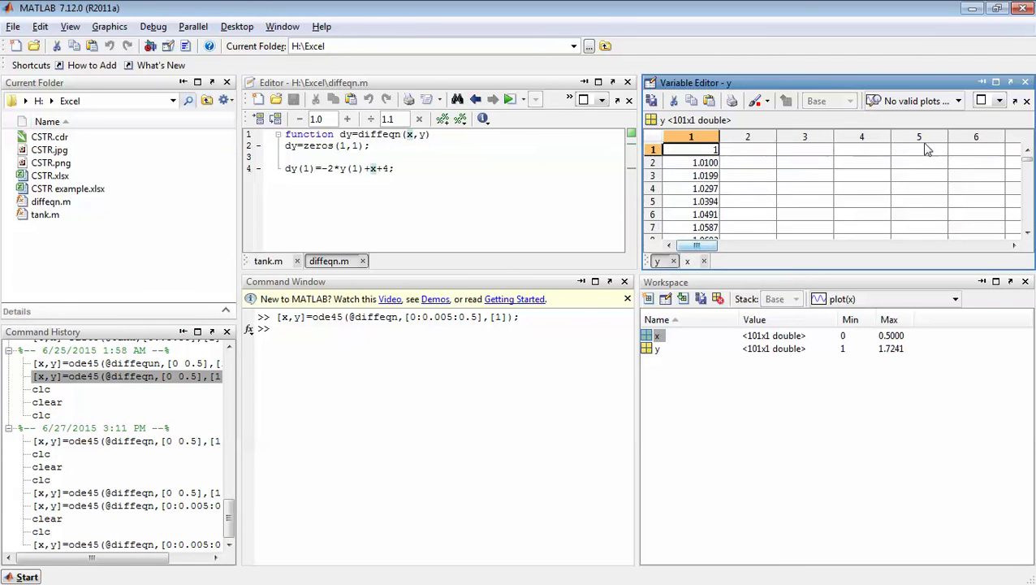